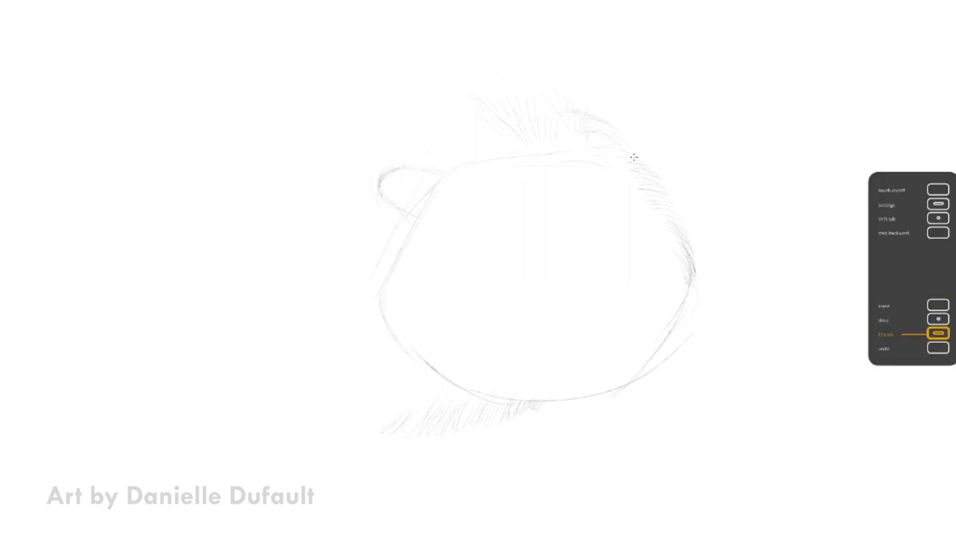
# - Darken the left ear outline and sketch short fur strokes from below the ear to the lower cheek
pyautogui.moveTo(399, 178); pyautogui.dragTo(441, 188)
pyautogui.moveTo(425, 225)
pyautogui.mouseDown()
pyautogui.moveTo(392, 233)
pyautogui.moveTo(387, 344)
pyautogui.moveTo(375, 293)
pyautogui.moveTo(388, 289)
pyautogui.mouseUp()
pyautogui.moveTo(412, 356)
pyautogui.mouseDown()
pyautogui.moveTo(460, 393)
pyautogui.moveTo(413, 369)
pyautogui.moveTo(395, 371)
pyautogui.moveTo(396, 391)
pyautogui.mouseUp()
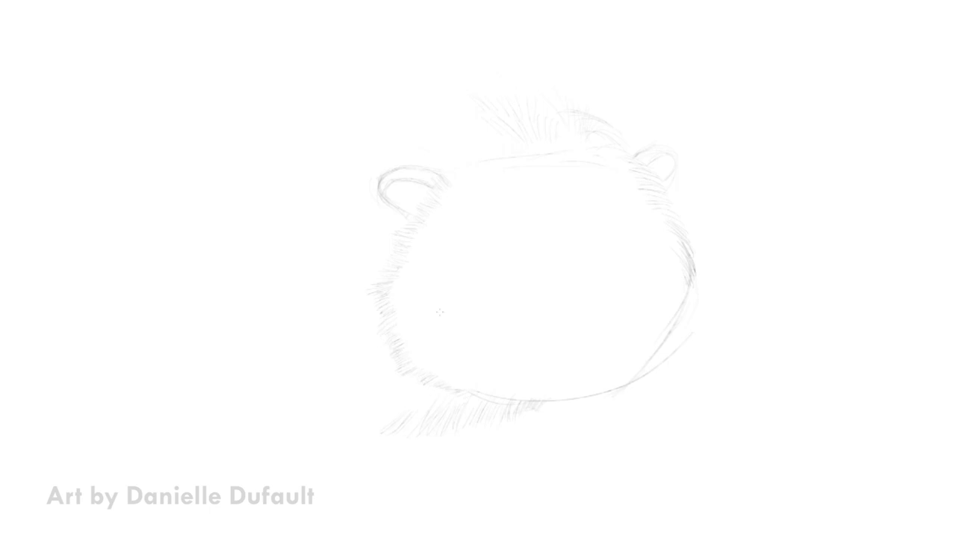
pyautogui.press('b')
# - Draw both eyes as small circles and trace their outlines bold and dark
pyautogui.moveTo(513, 272); pyautogui.dragTo(511, 267)
pyautogui.moveTo(614, 272)
pyautogui.mouseDown()
pyautogui.moveTo(607, 255)
pyautogui.moveTo(620, 240)
pyautogui.moveTo(613, 261)
pyautogui.moveTo(629, 249)
pyautogui.moveTo(607, 254)
pyautogui.moveTo(610, 273)
pyautogui.moveTo(631, 258)
pyautogui.moveTo(632, 273)
pyautogui.moveTo(603, 270)
pyautogui.mouseUp()
pyautogui.moveTo(516, 263)
pyautogui.mouseDown()
pyautogui.moveTo(520, 278)
pyautogui.moveTo(487, 274)
pyautogui.moveTo(517, 282)
pyautogui.moveTo(512, 254)
pyautogui.moveTo(489, 279)
pyautogui.moveTo(505, 285)
pyautogui.moveTo(494, 252)
pyautogui.moveTo(514, 283)
pyautogui.mouseUp()
pyautogui.moveTo(599, 248); pyautogui.dragTo(597, 296)
pyautogui.moveTo(651, 334); pyautogui.dragTo(622, 351)
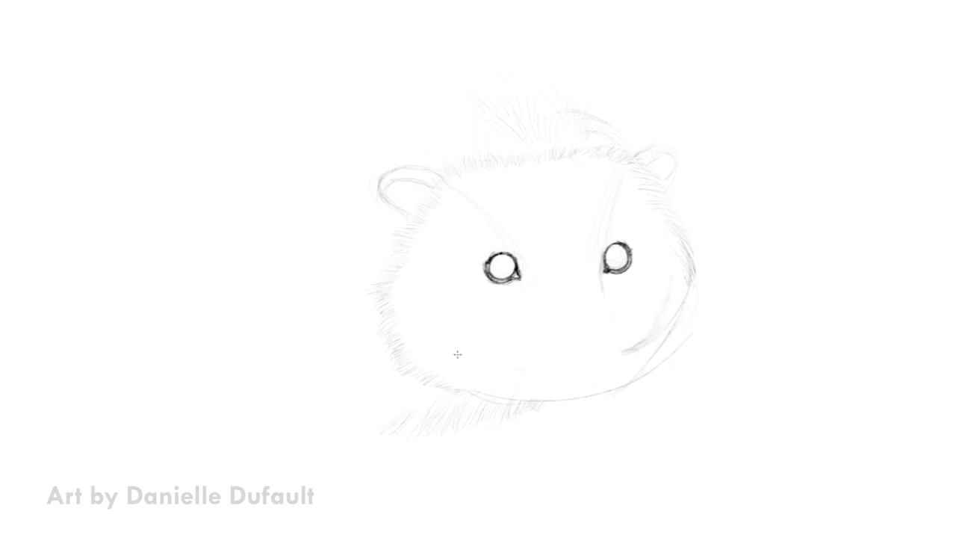
# - Arch brow lines over both eyes, darken the eye edges, and trace the right cheek contour
pyautogui.moveTo(495, 254)
pyautogui.mouseDown()
pyautogui.moveTo(521, 261)
pyautogui.moveTo(501, 248)
pyautogui.mouseUp()
pyautogui.moveTo(491, 285); pyautogui.dragTo(513, 283)
pyautogui.moveTo(594, 264)
pyautogui.mouseDown()
pyautogui.moveTo(617, 274)
pyautogui.moveTo(637, 269)
pyautogui.mouseUp()
pyautogui.moveTo(620, 236)
pyautogui.mouseDown()
pyautogui.moveTo(635, 252)
pyautogui.moveTo(604, 255)
pyautogui.moveTo(637, 248)
pyautogui.mouseUp()
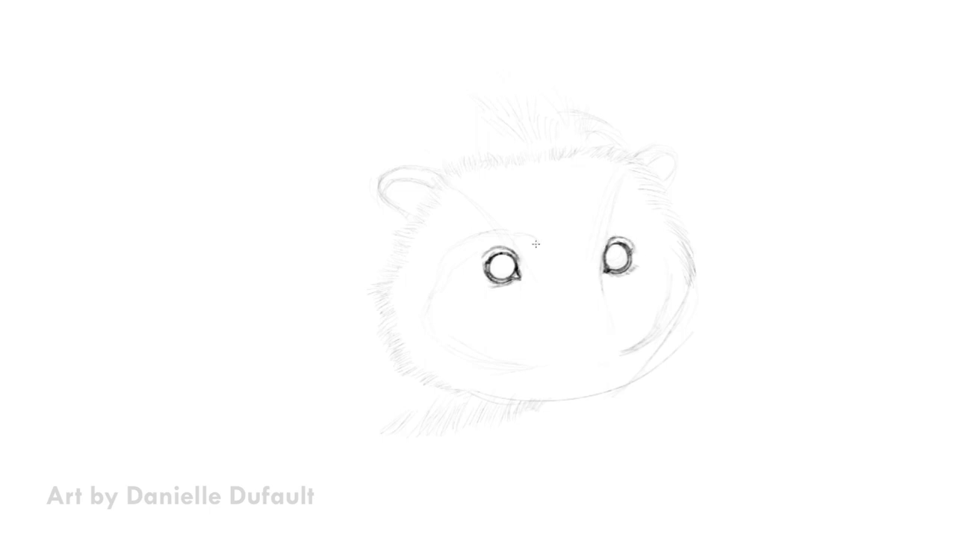
pyautogui.moveTo(505, 238); pyautogui.dragTo(526, 229)
pyautogui.moveTo(602, 243); pyautogui.dragTo(609, 234)
pyautogui.moveTo(622, 368); pyautogui.dragTo(607, 310)
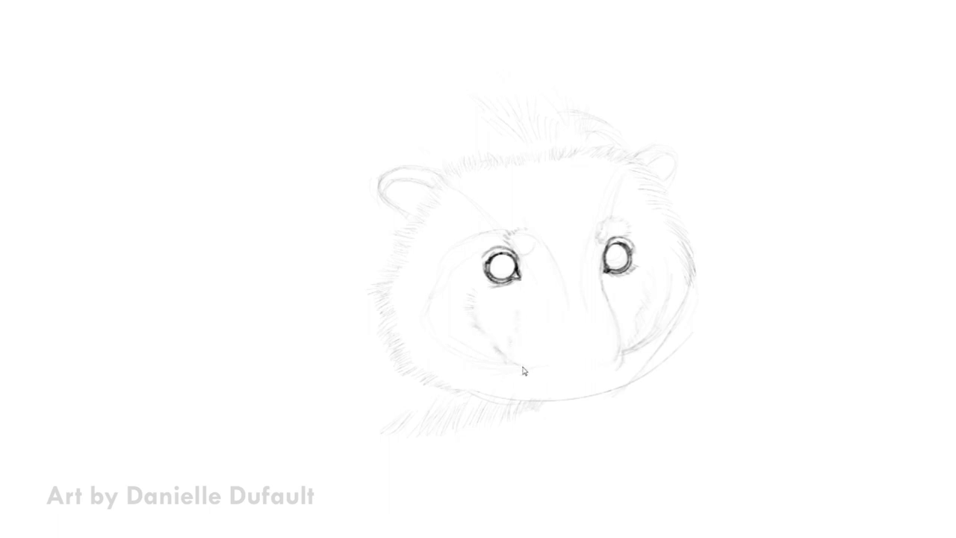
# - Outline the muzzle's chin curve, sides and top
pyautogui.moveTo(602, 382); pyautogui.dragTo(557, 392)
pyautogui.moveTo(625, 336)
pyautogui.mouseDown()
pyautogui.moveTo(575, 388)
pyautogui.moveTo(548, 390)
pyautogui.mouseUp()
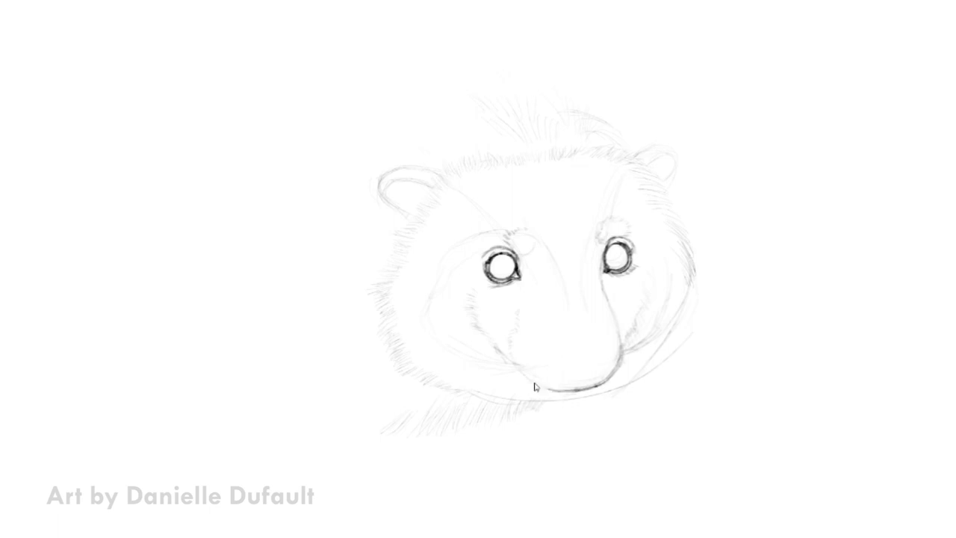
pyautogui.moveTo(522, 348); pyautogui.dragTo(520, 369)
pyautogui.moveTo(587, 315)
pyautogui.mouseDown()
pyautogui.moveTo(570, 313)
pyautogui.moveTo(612, 371)
pyautogui.moveTo(603, 383)
pyautogui.moveTo(560, 387)
pyautogui.mouseUp()
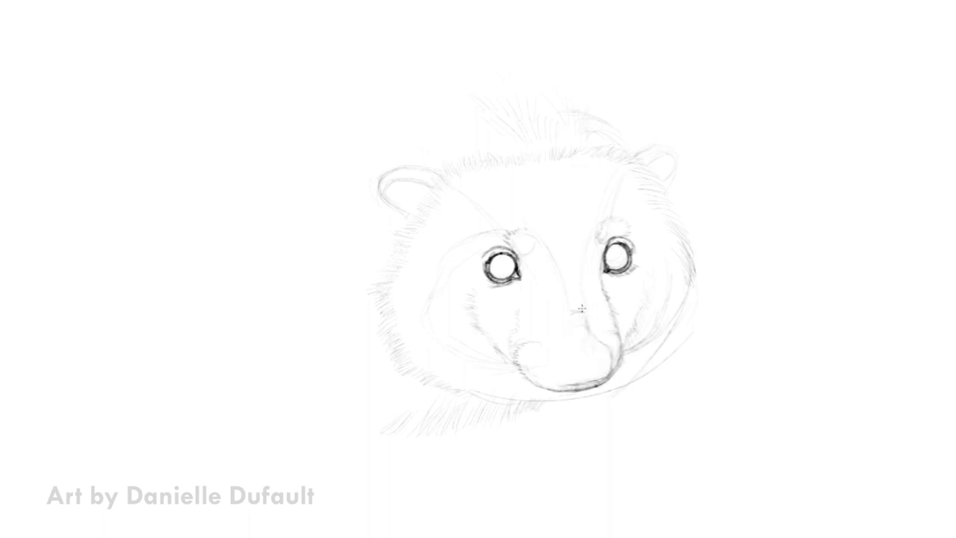
pyautogui.moveTo(545, 353); pyautogui.dragTo(568, 387)
# - Draw the rounded nose and its lobes, undoing one misplaced stroke
pyautogui.moveTo(554, 349)
pyautogui.mouseDown()
pyautogui.moveTo(566, 313)
pyautogui.moveTo(581, 317)
pyautogui.moveTo(610, 348)
pyautogui.moveTo(608, 390)
pyautogui.moveTo(589, 345)
pyautogui.moveTo(587, 385)
pyautogui.moveTo(588, 348)
pyautogui.moveTo(561, 356)
pyautogui.moveTo(608, 351)
pyautogui.moveTo(611, 371)
pyautogui.moveTo(558, 365)
pyautogui.moveTo(564, 351)
pyautogui.mouseUp()
pyautogui.moveTo(597, 375)
pyautogui.mouseDown()
pyautogui.moveTo(600, 363)
pyautogui.moveTo(598, 375)
pyautogui.moveTo(609, 378)
pyautogui.mouseUp()
pyautogui.hotkey('ctrl', 'z')
pyautogui.hotkey('ctrl', 'z')
pyautogui.hotkey('ctrl', 'z')
pyautogui.hotkey('ctrl', 'z')
pyautogui.moveTo(555, 350)
pyautogui.mouseDown()
pyautogui.moveTo(566, 362)
pyautogui.moveTo(586, 344)
pyautogui.moveTo(562, 364)
pyautogui.moveTo(572, 371)
pyautogui.mouseUp()
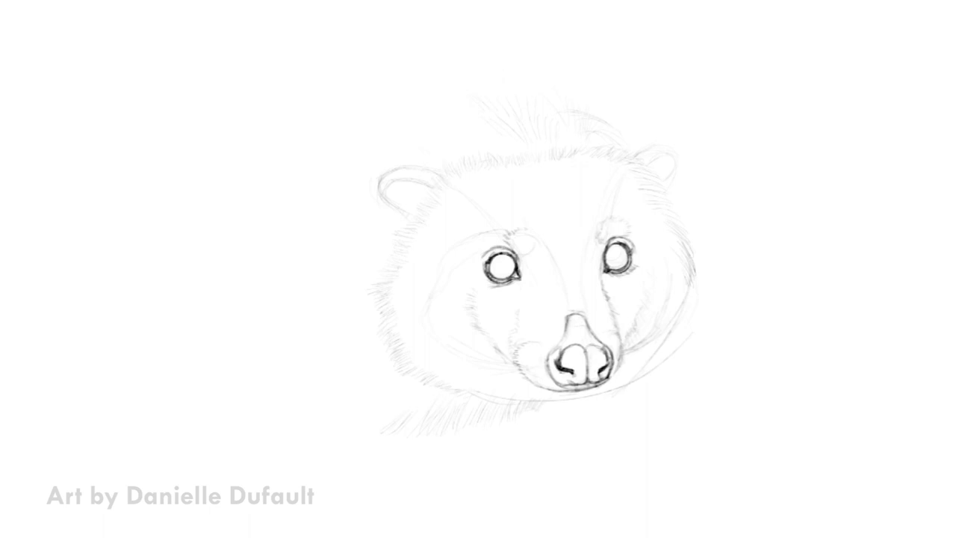
pyautogui.moveTo(606, 379); pyautogui.dragTo(542, 388)
pyautogui.moveTo(548, 387); pyautogui.dragTo(521, 378)
pyautogui.moveTo(529, 379); pyautogui.dragTo(516, 369)
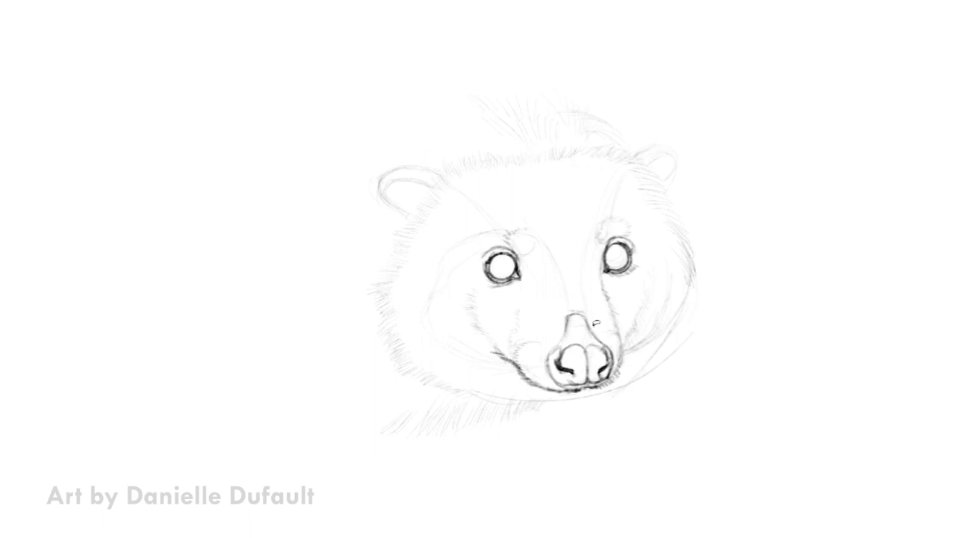
pyautogui.moveTo(573, 311); pyautogui.dragTo(568, 309)
# - Enlarge the selected nose slightly with Free Transform and touch up nearby lines
pyautogui.hotkey('ctrl', 't')
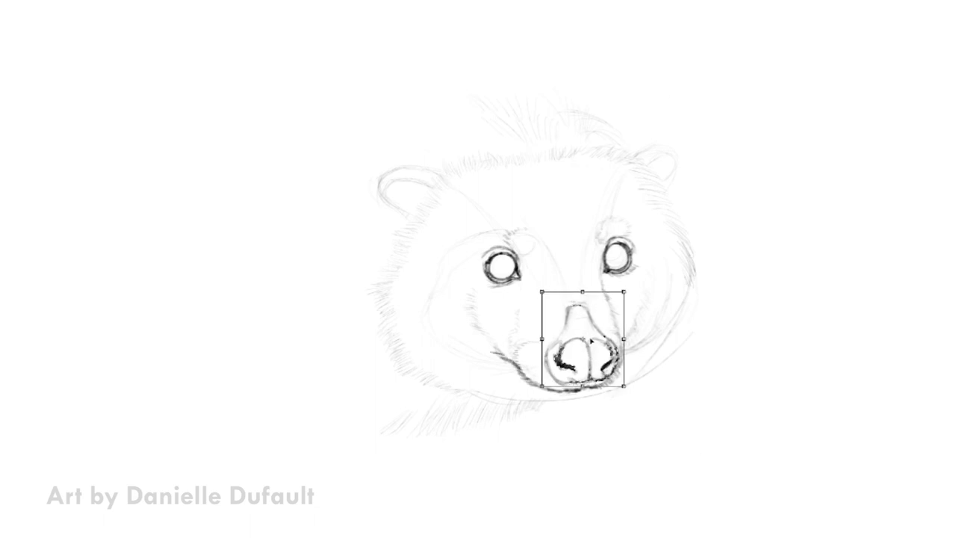
pyautogui.moveTo(541, 291); pyautogui.dragTo(536, 281)
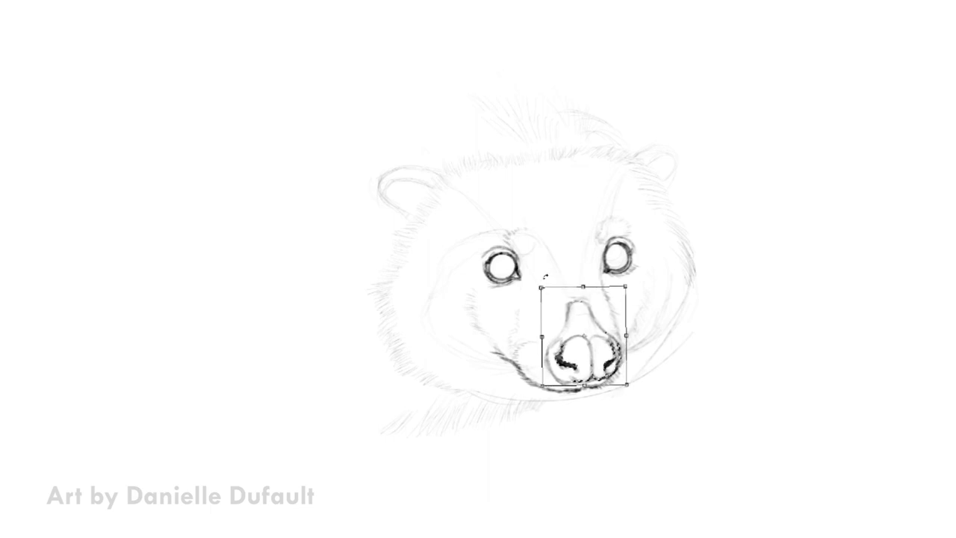
pyautogui.press('Return')
pyautogui.moveTo(613, 379); pyautogui.dragTo(609, 377)
pyautogui.moveTo(601, 262); pyautogui.dragTo(623, 345)
pyautogui.moveTo(581, 293)
pyautogui.mouseDown()
pyautogui.moveTo(554, 330)
pyautogui.moveTo(604, 333)
pyautogui.mouseUp()
pyautogui.press('b')
# - Shade the nostrils dark and the nose bridge grey, undoing two stray strokes
pyautogui.moveTo(547, 344)
pyautogui.mouseDown()
pyautogui.moveTo(613, 370)
pyautogui.moveTo(574, 380)
pyautogui.mouseUp()
pyautogui.hotkey('ctrl', 'z')
pyautogui.hotkey('ctrl', 'z')
pyautogui.hotkey('ctrl', 'z')
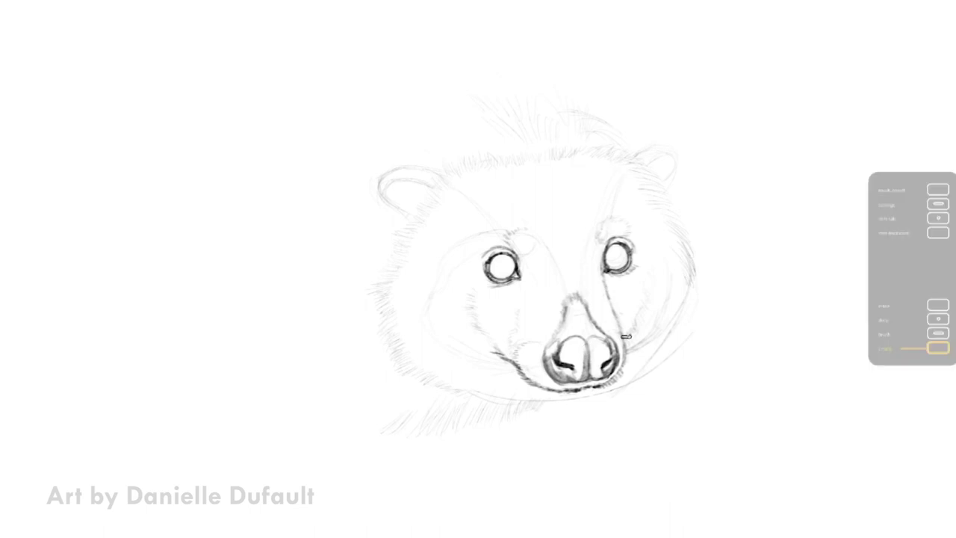
pyautogui.moveTo(575, 359)
pyautogui.mouseDown()
pyautogui.moveTo(584, 379)
pyautogui.moveTo(605, 377)
pyautogui.mouseUp()
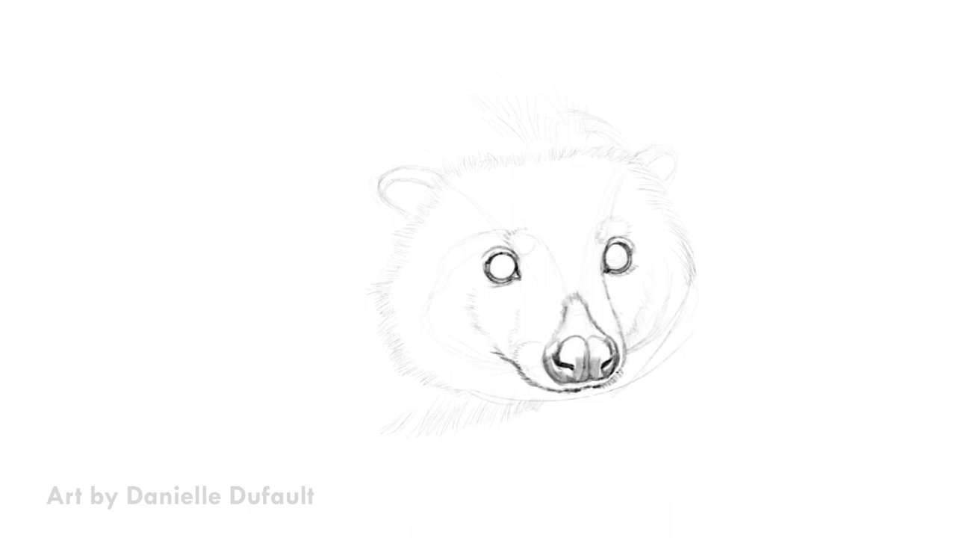
pyautogui.moveTo(617, 340); pyautogui.dragTo(591, 378)
pyautogui.hotkey('ctrl', 'z')
pyautogui.hotkey('ctrl', 'z')
pyautogui.moveTo(606, 340)
pyautogui.mouseDown()
pyautogui.moveTo(587, 321)
pyautogui.moveTo(561, 338)
pyautogui.moveTo(545, 365)
pyautogui.moveTo(568, 381)
pyautogui.mouseUp()
pyautogui.moveTo(555, 368); pyautogui.dragTo(577, 381)
pyautogui.moveTo(609, 347); pyautogui.dragTo(611, 359)
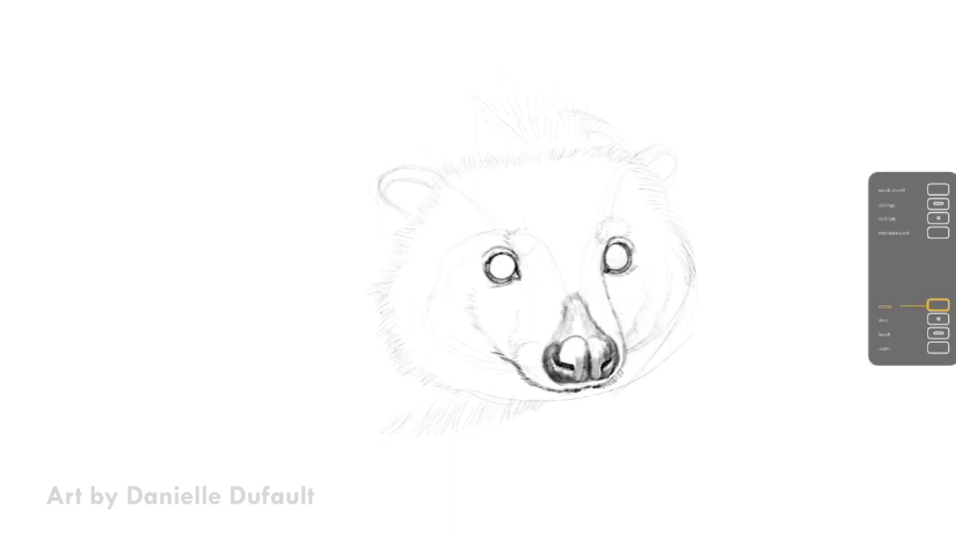
pyautogui.moveTo(590, 353)
pyautogui.mouseDown()
pyautogui.moveTo(555, 366)
pyautogui.moveTo(601, 361)
pyautogui.moveTo(595, 370)
pyautogui.mouseUp()
pyautogui.moveTo(574, 338)
pyautogui.mouseDown()
pyautogui.moveTo(566, 351)
pyautogui.moveTo(603, 345)
pyautogui.mouseUp()
pyautogui.moveTo(560, 385)
pyautogui.mouseDown()
pyautogui.moveTo(600, 386)
pyautogui.moveTo(534, 384)
pyautogui.moveTo(538, 373)
pyautogui.mouseUp()
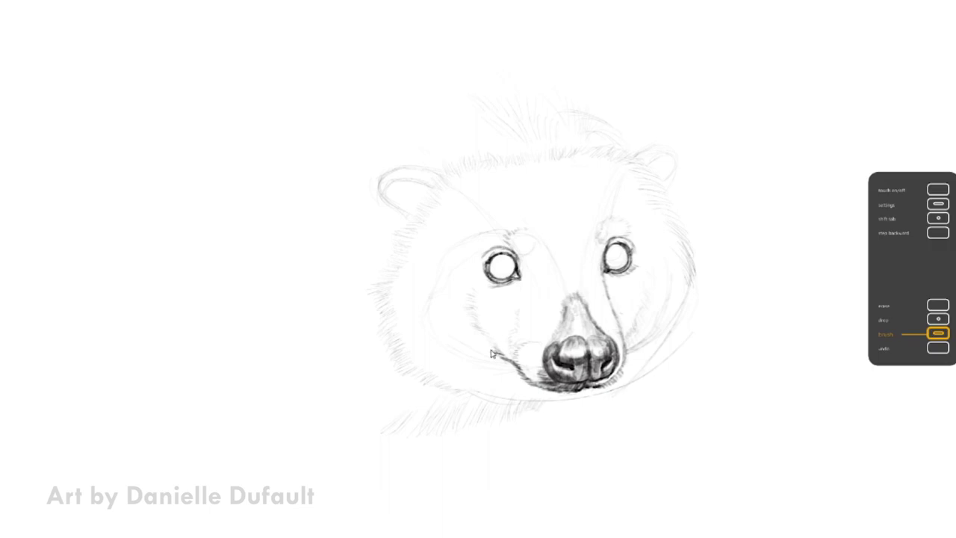
# - Sketch and darken the mouth line left of and below the nose
pyautogui.moveTo(485, 338); pyautogui.dragTo(520, 377)
pyautogui.moveTo(595, 391)
pyautogui.mouseDown()
pyautogui.moveTo(563, 431)
pyautogui.moveTo(572, 429)
pyautogui.moveTo(540, 409)
pyautogui.moveTo(495, 354)
pyautogui.mouseUp()
pyautogui.moveTo(508, 389); pyautogui.dragTo(488, 348)
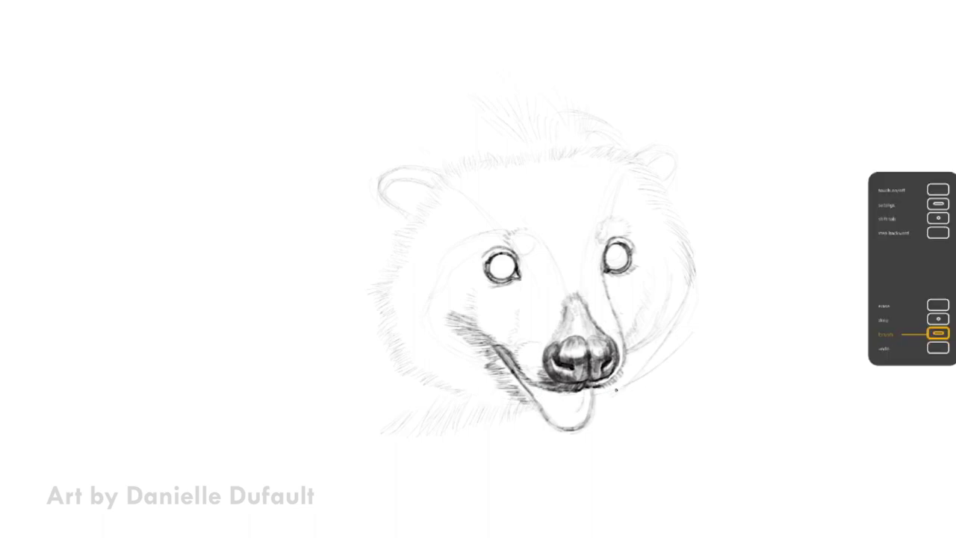
# - Hatch dense fur up the right cheek and across the upper right head
pyautogui.moveTo(618, 374)
pyautogui.mouseDown()
pyautogui.moveTo(653, 355)
pyautogui.moveTo(691, 289)
pyautogui.moveTo(680, 248)
pyautogui.mouseUp()
pyautogui.moveTo(685, 320)
pyautogui.mouseDown()
pyautogui.moveTo(674, 306)
pyautogui.moveTo(671, 238)
pyautogui.moveTo(643, 210)
pyautogui.moveTo(673, 226)
pyautogui.mouseUp()
pyautogui.moveTo(687, 258)
pyautogui.mouseDown()
pyautogui.moveTo(654, 200)
pyautogui.moveTo(632, 193)
pyautogui.moveTo(663, 183)
pyautogui.moveTo(672, 200)
pyautogui.moveTo(633, 181)
pyautogui.moveTo(636, 170)
pyautogui.mouseUp()
# - Add brow strokes above both eyes with light fur hatching over the right eye
pyautogui.moveTo(608, 240)
pyautogui.mouseDown()
pyautogui.moveTo(635, 232)
pyautogui.moveTo(643, 248)
pyautogui.mouseUp()
pyautogui.moveTo(498, 245); pyautogui.dragTo(473, 254)
pyautogui.moveTo(484, 251); pyautogui.dragTo(473, 261)
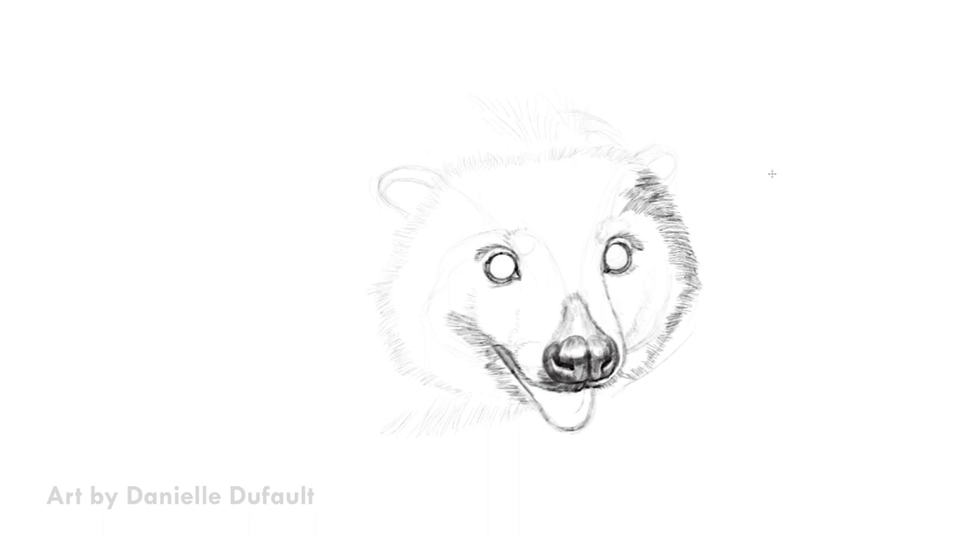
pyautogui.moveTo(611, 233)
pyautogui.mouseDown()
pyautogui.moveTo(637, 212)
pyautogui.moveTo(668, 224)
pyautogui.mouseUp()
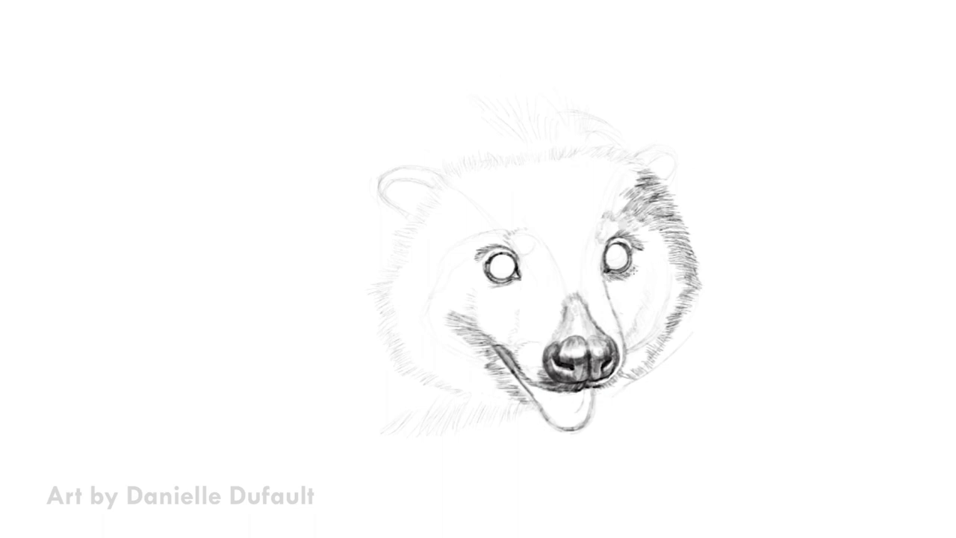
# - Hatch dark fur right of the right eye and down the cheek beside the nose
pyautogui.moveTo(632, 251)
pyautogui.mouseDown()
pyautogui.moveTo(654, 226)
pyautogui.moveTo(673, 235)
pyautogui.mouseUp()
pyautogui.moveTo(659, 268)
pyautogui.mouseDown()
pyautogui.moveTo(692, 260)
pyautogui.moveTo(660, 315)
pyautogui.mouseUp()
pyautogui.moveTo(686, 280)
pyautogui.mouseDown()
pyautogui.moveTo(665, 297)
pyautogui.moveTo(657, 339)
pyautogui.moveTo(620, 375)
pyautogui.mouseUp()
pyautogui.moveTo(651, 343)
pyautogui.mouseDown()
pyautogui.moveTo(620, 379)
pyautogui.moveTo(633, 360)
pyautogui.mouseUp()
pyautogui.moveTo(663, 333); pyautogui.dragTo(647, 339)
pyautogui.moveTo(675, 317)
pyautogui.mouseDown()
pyautogui.moveTo(622, 349)
pyautogui.moveTo(650, 310)
pyautogui.mouseUp()
# - Add grey shading and short dark fur strokes across the right cheek
pyautogui.moveTo(614, 275); pyautogui.dragTo(610, 319)
pyautogui.click(636, 287)
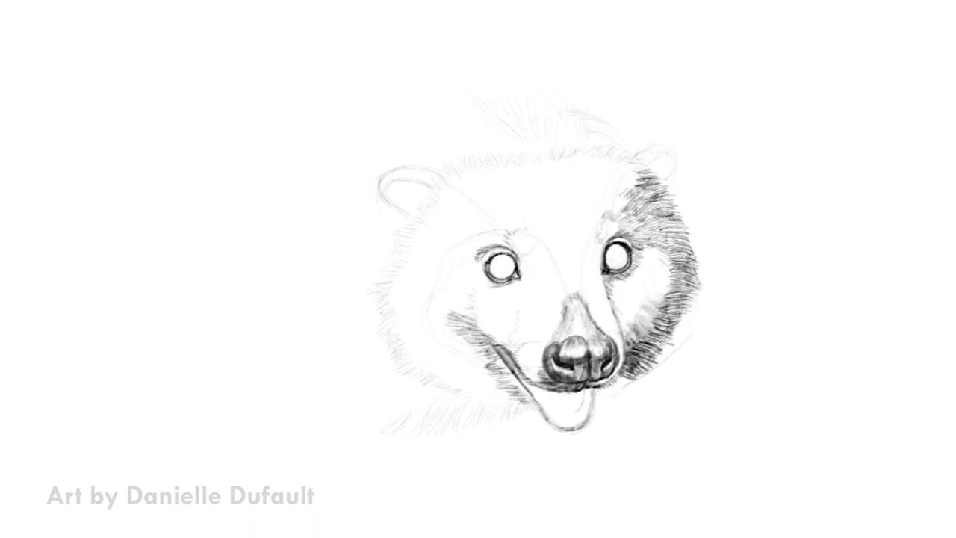
pyautogui.moveTo(680, 274); pyautogui.dragTo(665, 290)
pyautogui.moveTo(680, 261); pyautogui.dragTo(657, 305)
pyautogui.moveTo(659, 322); pyautogui.dragTo(635, 344)
pyautogui.moveTo(662, 314)
pyautogui.mouseDown()
pyautogui.moveTo(644, 334)
pyautogui.moveTo(647, 321)
pyautogui.mouseUp()
pyautogui.moveTo(670, 262); pyautogui.dragTo(652, 281)
pyautogui.moveTo(668, 251); pyautogui.dragTo(652, 269)
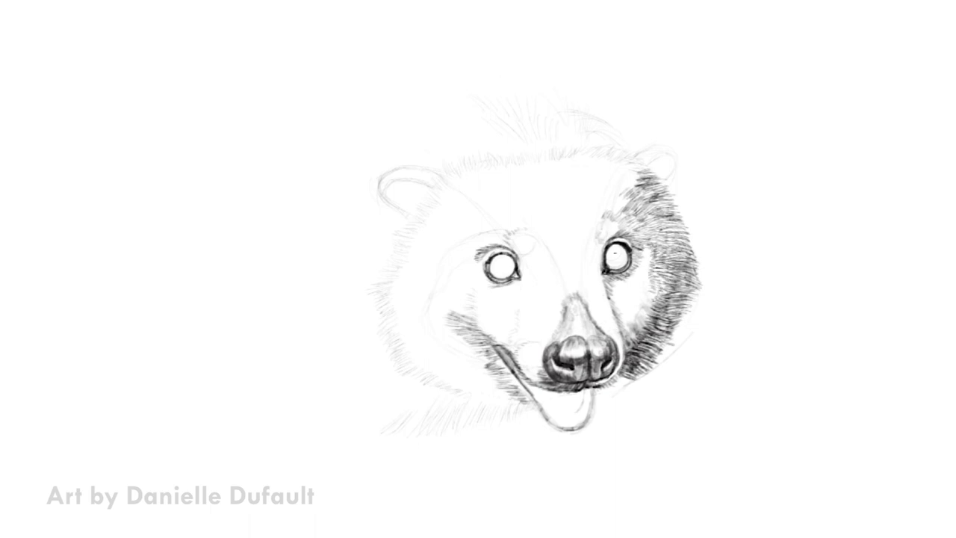
# - Darken the right cheek below the eye and blend in soft grey shading
pyautogui.moveTo(646, 316); pyautogui.dragTo(634, 337)
pyautogui.moveTo(634, 345); pyautogui.dragTo(605, 380)
pyautogui.moveTo(617, 298); pyautogui.dragTo(594, 339)
pyautogui.moveTo(645, 303); pyautogui.dragTo(614, 330)
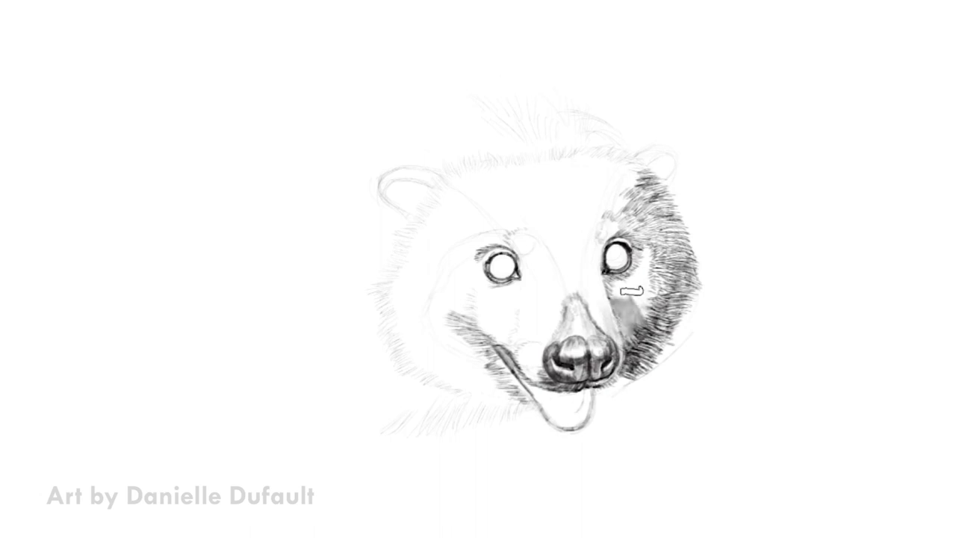
pyautogui.moveTo(616, 306); pyautogui.dragTo(631, 298)
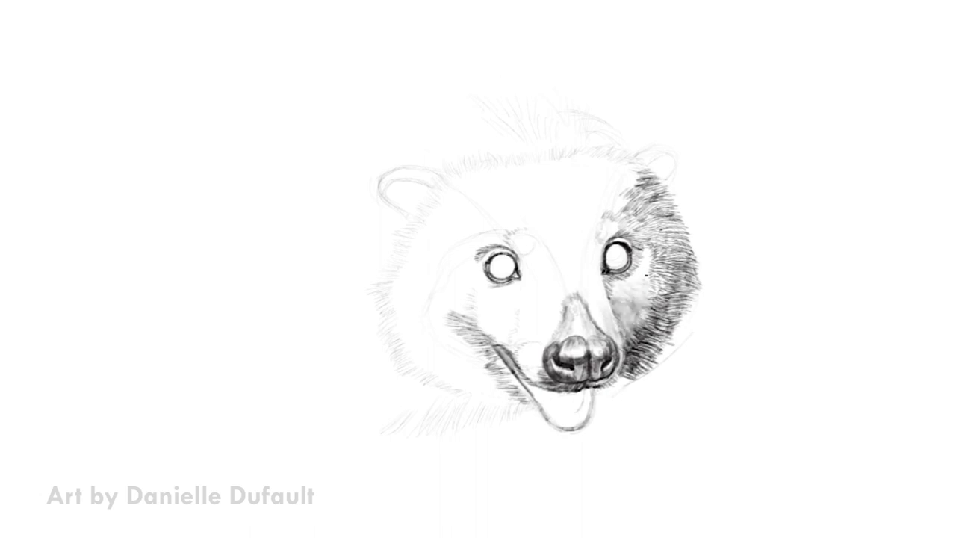
# - Toggle between Eraser and Brush, then undo the last three strokes including the left cheek shading
pyautogui.press('b')
pyautogui.press('e')
pyautogui.press('e')
pyautogui.press('b')
pyautogui.press('e')
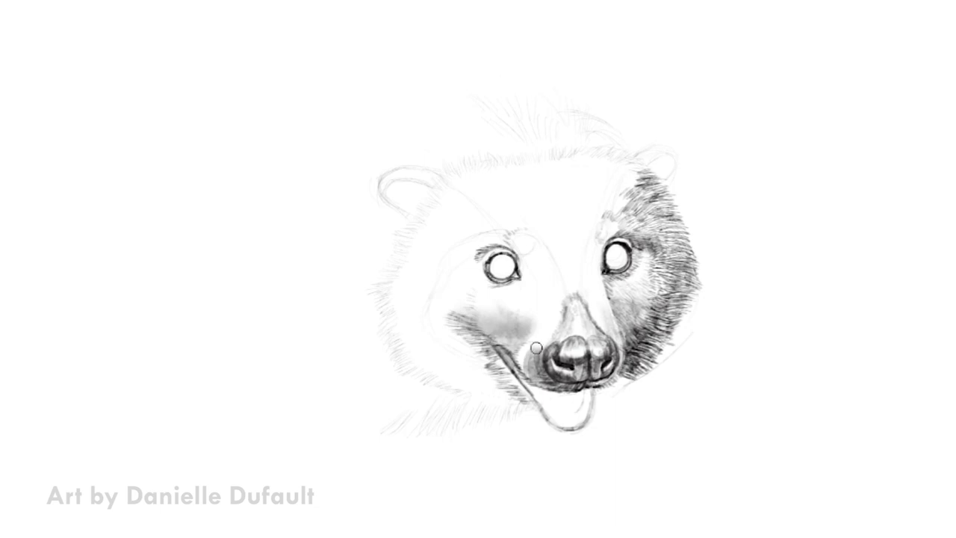
pyautogui.press('b')
pyautogui.press('e')
pyautogui.press('b')
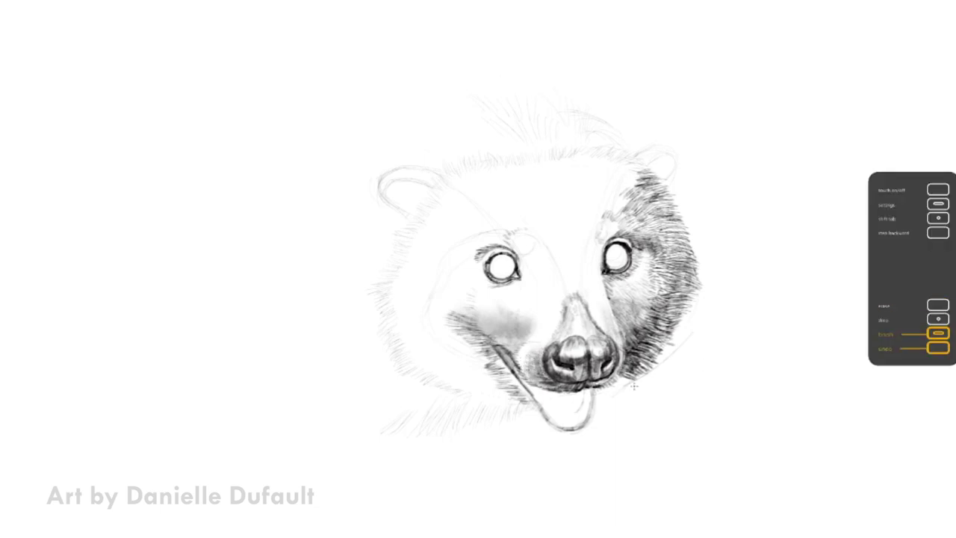
pyautogui.hotkey('ctrl', 'z')
pyautogui.hotkey('ctrl', 'z')
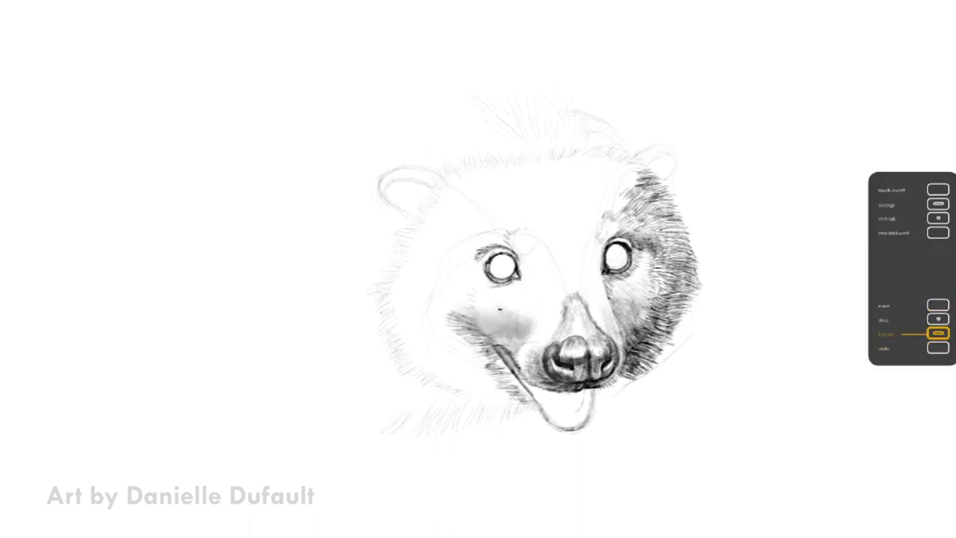
pyautogui.hotkey('ctrl', 'z')
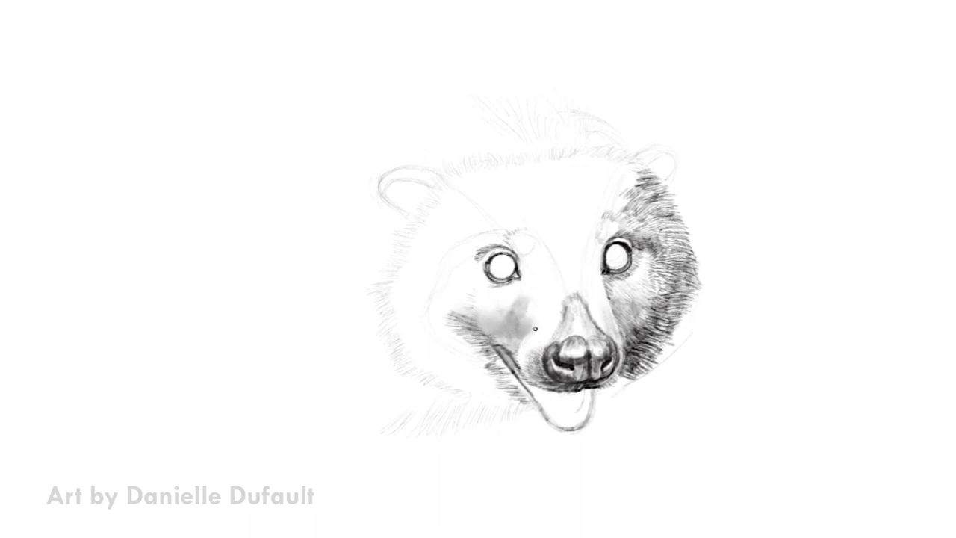
pyautogui.hotkey('ctrl', 'z')
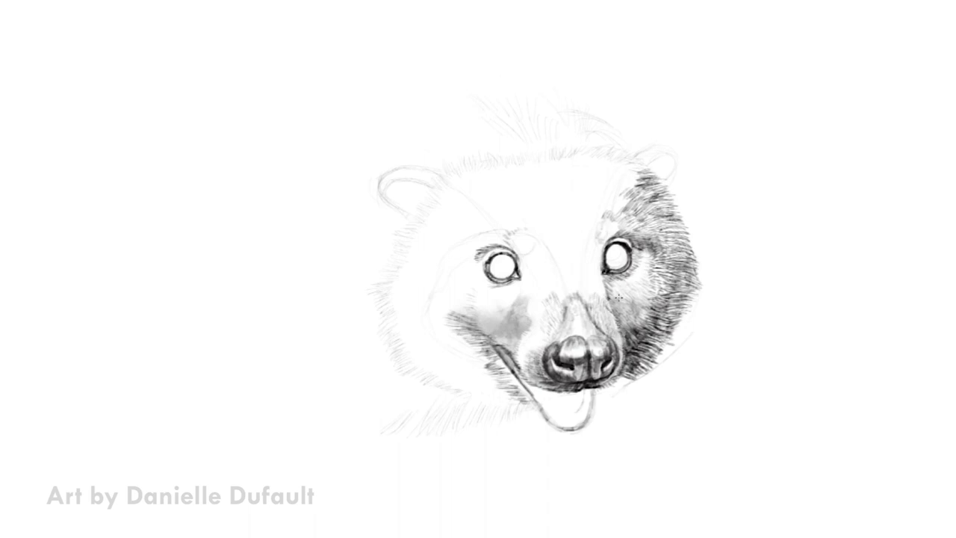
# - Deepen shading below the right eye and hatch dark fur on the upper right head
pyautogui.moveTo(606, 286); pyautogui.dragTo(617, 308)
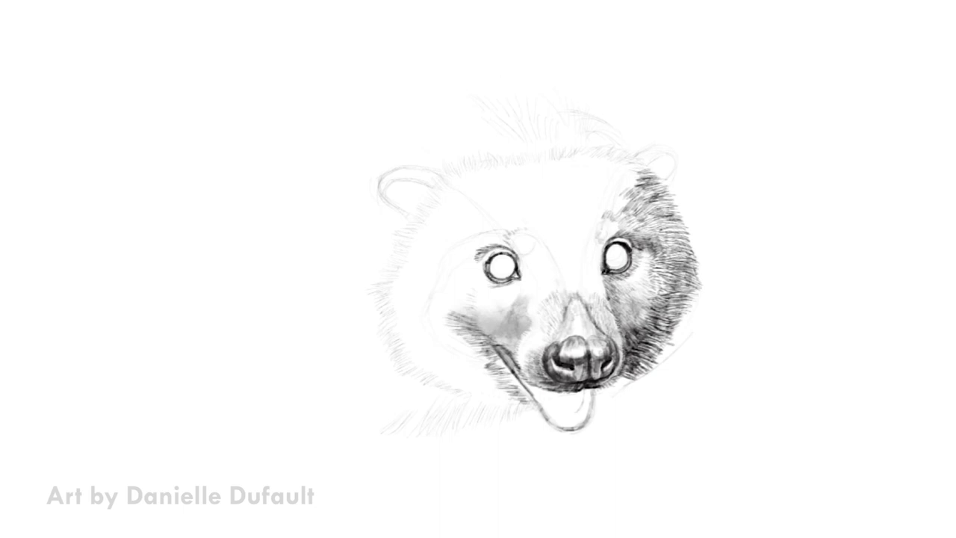
pyautogui.moveTo(613, 193)
pyautogui.mouseDown()
pyautogui.moveTo(629, 208)
pyautogui.moveTo(617, 216)
pyautogui.moveTo(650, 198)
pyautogui.mouseUp()
pyautogui.moveTo(624, 166); pyautogui.dragTo(653, 212)
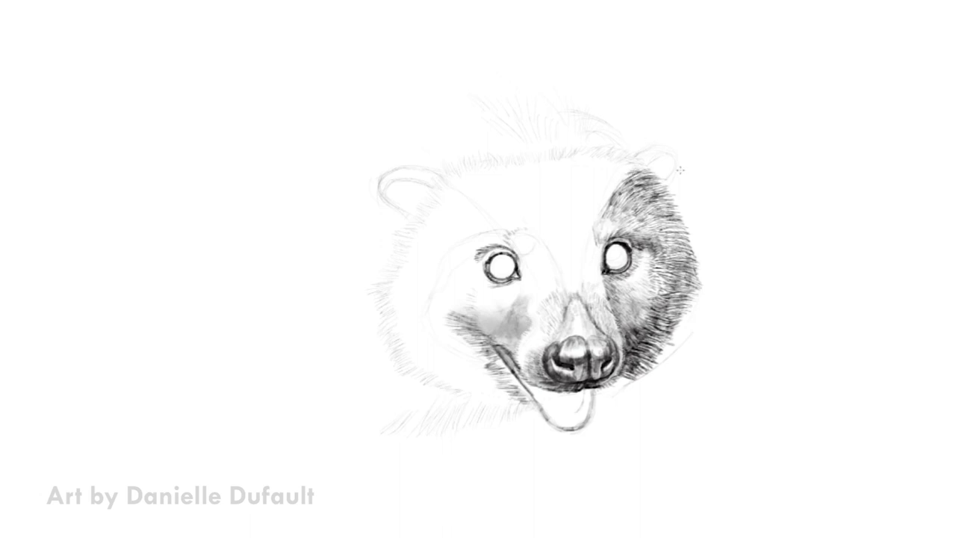
# - Re-shade the grey patch beside the nose and darken the left eye's lower lid and cheek
pyautogui.moveTo(494, 339); pyautogui.dragTo(527, 317)
pyautogui.moveTo(471, 312); pyautogui.dragTo(460, 271)
pyautogui.moveTo(514, 282)
pyautogui.mouseDown()
pyautogui.moveTo(472, 275)
pyautogui.moveTo(471, 296)
pyautogui.moveTo(436, 304)
pyautogui.moveTo(439, 312)
pyautogui.mouseUp()
pyautogui.moveTo(457, 276)
pyautogui.mouseDown()
pyautogui.moveTo(418, 319)
pyautogui.moveTo(417, 331)
pyautogui.moveTo(446, 332)
pyautogui.moveTo(430, 329)
pyautogui.mouseUp()
# - Hatch fur on both cheeks and darken the right cheek's outer edge
pyautogui.moveTo(656, 348)
pyautogui.mouseDown()
pyautogui.moveTo(626, 333)
pyautogui.moveTo(644, 335)
pyautogui.mouseUp()
pyautogui.moveTo(663, 342); pyautogui.dragTo(624, 331)
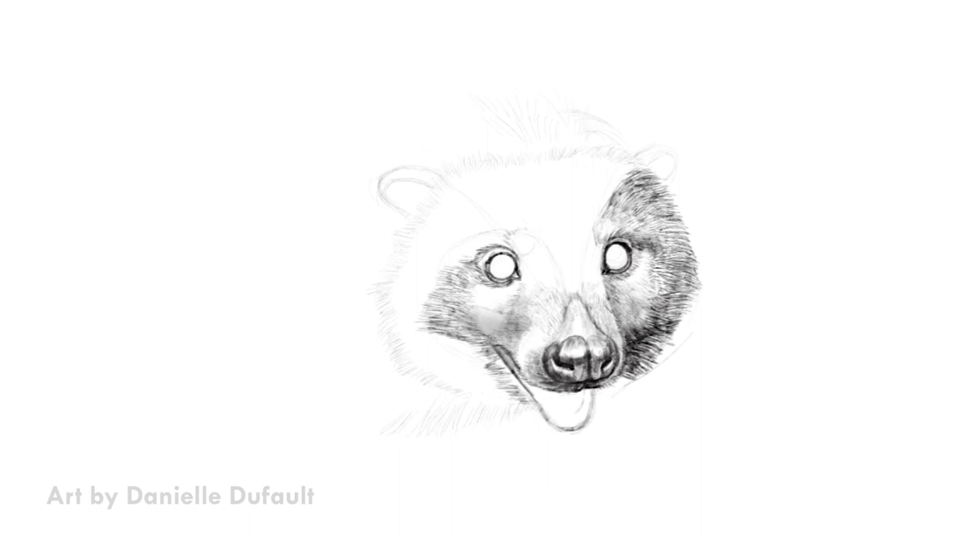
pyautogui.moveTo(692, 312); pyautogui.dragTo(669, 327)
pyautogui.moveTo(707, 285); pyautogui.dragTo(682, 306)
pyautogui.moveTo(484, 342)
pyautogui.mouseDown()
pyautogui.moveTo(453, 333)
pyautogui.moveTo(399, 343)
pyautogui.moveTo(409, 336)
pyautogui.mouseUp()
# - Hatch dense dark fur across the lower left cheek and jaw
pyautogui.moveTo(492, 373)
pyautogui.mouseDown()
pyautogui.moveTo(433, 345)
pyautogui.moveTo(445, 377)
pyautogui.mouseUp()
pyautogui.moveTo(502, 391); pyautogui.dragTo(463, 376)
pyautogui.moveTo(488, 385); pyautogui.dragTo(431, 360)
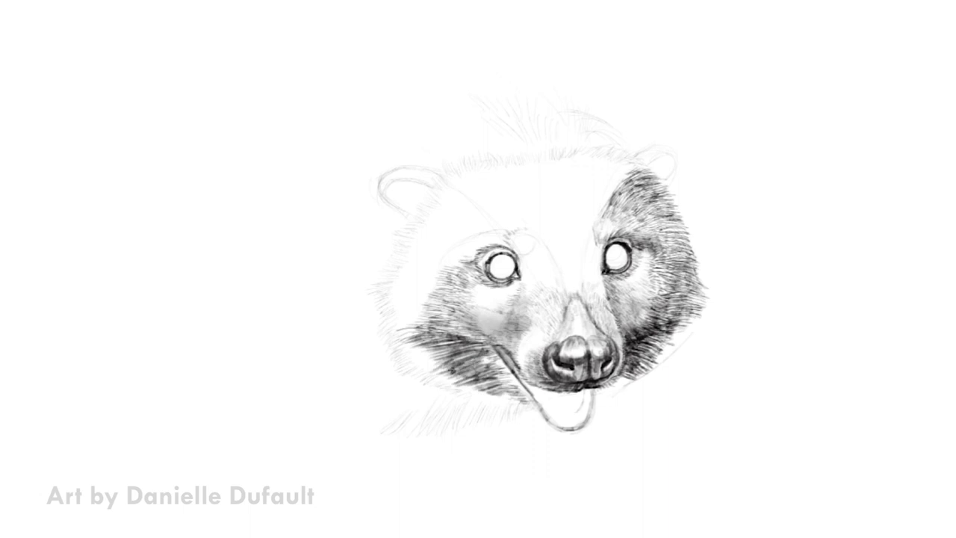
pyautogui.moveTo(486, 375); pyautogui.dragTo(444, 345)
pyautogui.moveTo(512, 357); pyautogui.dragTo(393, 335)
pyautogui.moveTo(450, 366)
pyautogui.mouseDown()
pyautogui.moveTo(390, 339)
pyautogui.moveTo(407, 354)
pyautogui.mouseUp()
pyautogui.moveTo(454, 381); pyautogui.dragTo(420, 361)
pyautogui.moveTo(497, 381)
pyautogui.mouseDown()
pyautogui.moveTo(455, 345)
pyautogui.moveTo(478, 352)
pyautogui.moveTo(472, 359)
pyautogui.mouseUp()
# - Darken the left mouth corner, lip line and chin outline under the tongue
pyautogui.moveTo(523, 390)
pyautogui.mouseDown()
pyautogui.moveTo(478, 349)
pyautogui.moveTo(495, 354)
pyautogui.mouseUp()
pyautogui.moveTo(545, 417); pyautogui.dragTo(513, 372)
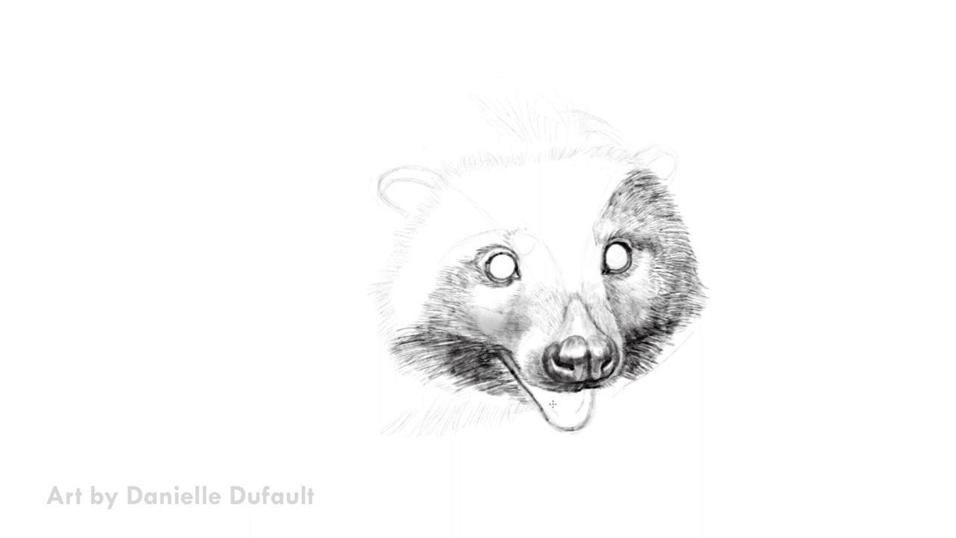
pyautogui.moveTo(592, 408)
pyautogui.mouseDown()
pyautogui.moveTo(561, 415)
pyautogui.moveTo(569, 430)
pyautogui.moveTo(554, 432)
pyautogui.moveTo(562, 414)
pyautogui.mouseUp()
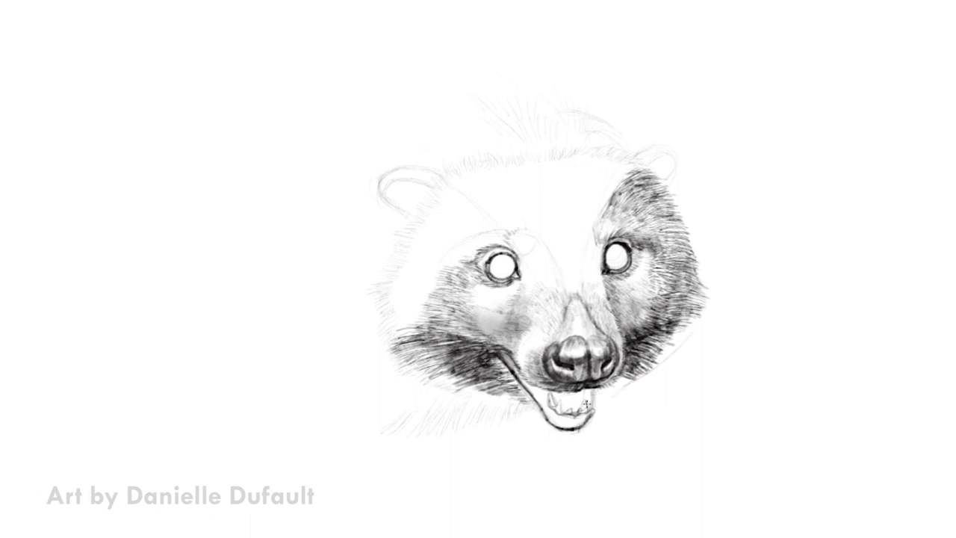
# - Redraw the teeth and lips and add dark detail around the mouth
pyautogui.moveTo(597, 396); pyautogui.dragTo(538, 426)
pyautogui.moveTo(590, 404); pyautogui.dragTo(539, 418)
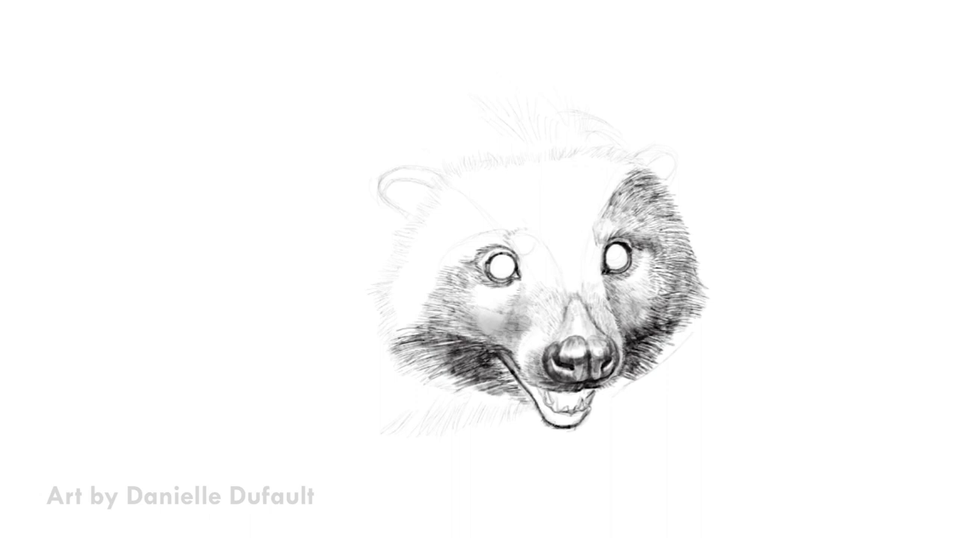
pyautogui.moveTo(549, 433)
pyautogui.mouseDown()
pyautogui.moveTo(558, 433)
pyautogui.moveTo(535, 419)
pyautogui.mouseUp()
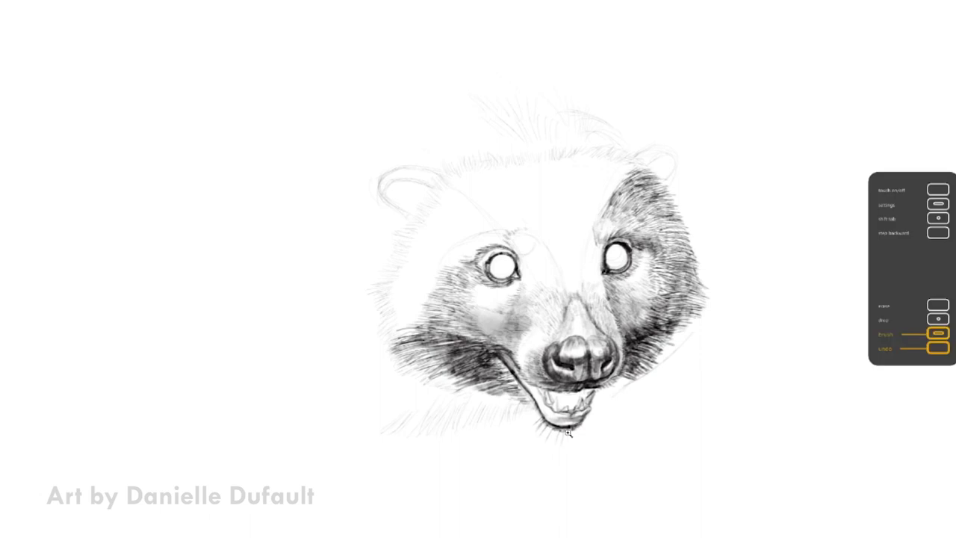
pyautogui.moveTo(560, 397)
pyautogui.mouseDown()
pyautogui.moveTo(587, 389)
pyautogui.moveTo(553, 399)
pyautogui.moveTo(601, 403)
pyautogui.moveTo(544, 412)
pyautogui.moveTo(572, 395)
pyautogui.moveTo(594, 405)
pyautogui.moveTo(559, 409)
pyautogui.moveTo(587, 418)
pyautogui.moveTo(539, 416)
pyautogui.mouseUp()
pyautogui.moveTo(505, 355); pyautogui.dragTo(515, 372)
pyautogui.moveTo(515, 372); pyautogui.dragTo(525, 385)
pyautogui.moveTo(487, 360); pyautogui.dragTo(514, 387)
pyautogui.moveTo(599, 352)
pyautogui.mouseDown()
pyautogui.moveTo(608, 358)
pyautogui.moveTo(584, 381)
pyautogui.mouseUp()
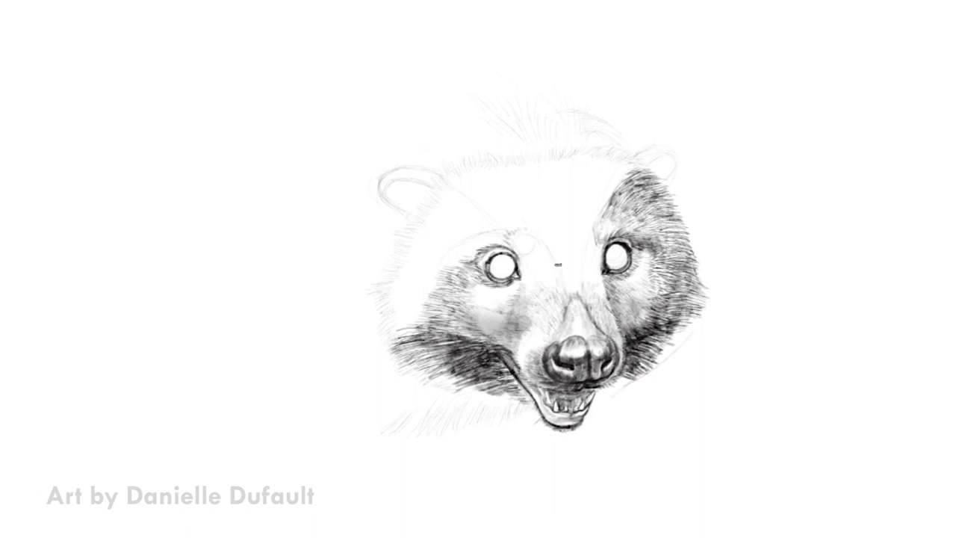
# - Extend the lower-left cheek fur tuft outward and fill the inner left ear black
pyautogui.moveTo(388, 389)
pyautogui.mouseDown()
pyautogui.moveTo(447, 397)
pyautogui.moveTo(422, 408)
pyautogui.moveTo(441, 417)
pyautogui.moveTo(418, 404)
pyautogui.moveTo(342, 395)
pyautogui.mouseUp()
pyautogui.moveTo(418, 415); pyautogui.dragTo(346, 445)
pyautogui.moveTo(393, 403); pyautogui.dragTo(337, 420)
pyautogui.moveTo(420, 396); pyautogui.dragTo(391, 418)
pyautogui.moveTo(401, 182)
pyautogui.mouseDown()
pyautogui.moveTo(420, 196)
pyautogui.moveTo(415, 206)
pyautogui.moveTo(443, 191)
pyautogui.mouseUp()
pyautogui.moveTo(415, 202)
pyautogui.mouseDown()
pyautogui.moveTo(440, 198)
pyautogui.moveTo(429, 202)
pyautogui.moveTo(431, 232)
pyautogui.moveTo(508, 199)
pyautogui.mouseUp()
# - Hatch dark fur along the left ear rim and start the tuft on top of the head
pyautogui.moveTo(448, 204)
pyautogui.mouseDown()
pyautogui.moveTo(483, 194)
pyautogui.moveTo(458, 197)
pyautogui.mouseUp()
pyautogui.moveTo(423, 199)
pyautogui.mouseDown()
pyautogui.moveTo(448, 185)
pyautogui.moveTo(494, 189)
pyautogui.moveTo(472, 176)
pyautogui.mouseUp()
pyautogui.moveTo(519, 157); pyautogui.dragTo(471, 114)
pyautogui.moveTo(508, 155); pyautogui.dragTo(463, 120)
pyautogui.moveTo(553, 156); pyautogui.dragTo(523, 105)
pyautogui.moveTo(587, 157); pyautogui.dragTo(553, 106)
pyautogui.moveTo(535, 152)
pyautogui.mouseDown()
pyautogui.moveTo(496, 101)
pyautogui.moveTo(551, 132)
pyautogui.mouseUp()
pyautogui.moveTo(499, 161)
pyautogui.mouseDown()
pyautogui.moveTo(445, 112)
pyautogui.moveTo(412, 126)
pyautogui.mouseUp()
# - Extend the head tuft left and right with spiky dark strands
pyautogui.moveTo(436, 165)
pyautogui.mouseDown()
pyautogui.moveTo(357, 145)
pyautogui.moveTo(371, 104)
pyautogui.mouseUp()
pyautogui.moveTo(480, 139); pyautogui.dragTo(389, 95)
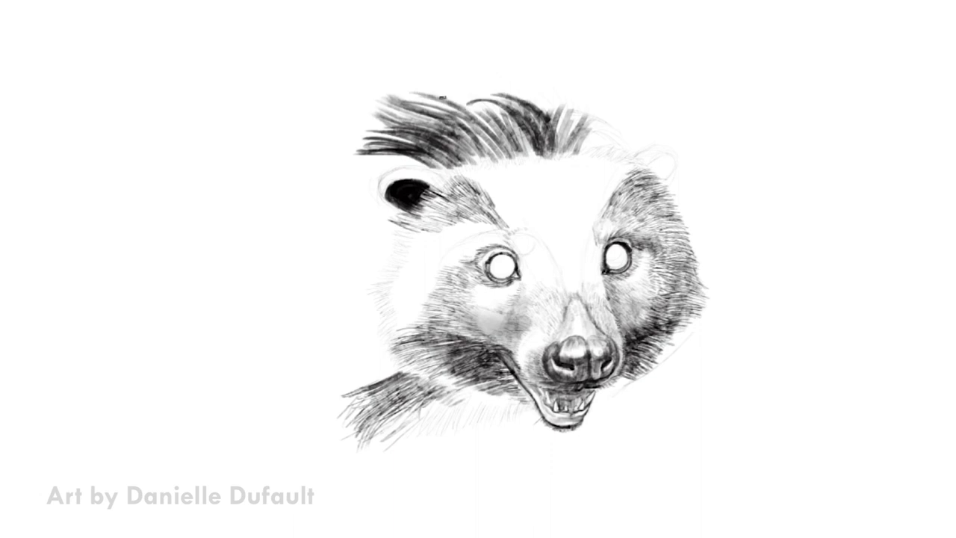
pyautogui.moveTo(523, 123); pyautogui.dragTo(426, 88)
pyautogui.moveTo(632, 154); pyautogui.dragTo(598, 120)
pyautogui.moveTo(609, 154); pyautogui.dragTo(550, 99)
pyautogui.moveTo(632, 145); pyautogui.dragTo(590, 115)
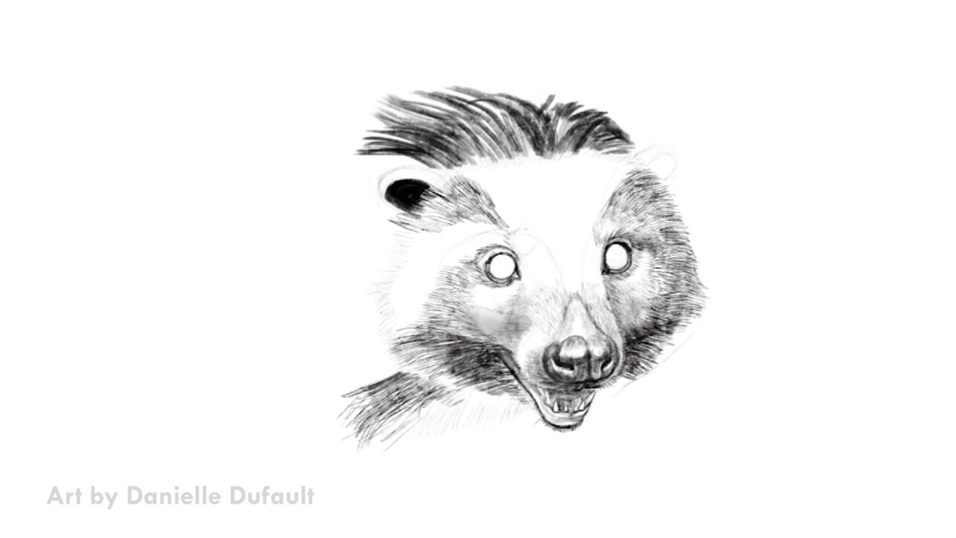
pyautogui.moveTo(670, 228); pyautogui.dragTo(634, 192)
pyautogui.moveTo(505, 144); pyautogui.dragTo(425, 111)
pyautogui.moveTo(523, 148)
pyautogui.mouseDown()
pyautogui.moveTo(448, 100)
pyautogui.moveTo(409, 119)
pyautogui.mouseUp()
# - Build up the height and density of the dark head tuft
pyautogui.moveTo(481, 117); pyautogui.dragTo(396, 88)
pyautogui.moveTo(568, 120); pyautogui.dragTo(516, 82)
pyautogui.moveTo(621, 119); pyautogui.dragTo(532, 93)
pyautogui.moveTo(578, 105); pyautogui.dragTo(527, 91)
pyautogui.moveTo(397, 147); pyautogui.dragTo(343, 142)
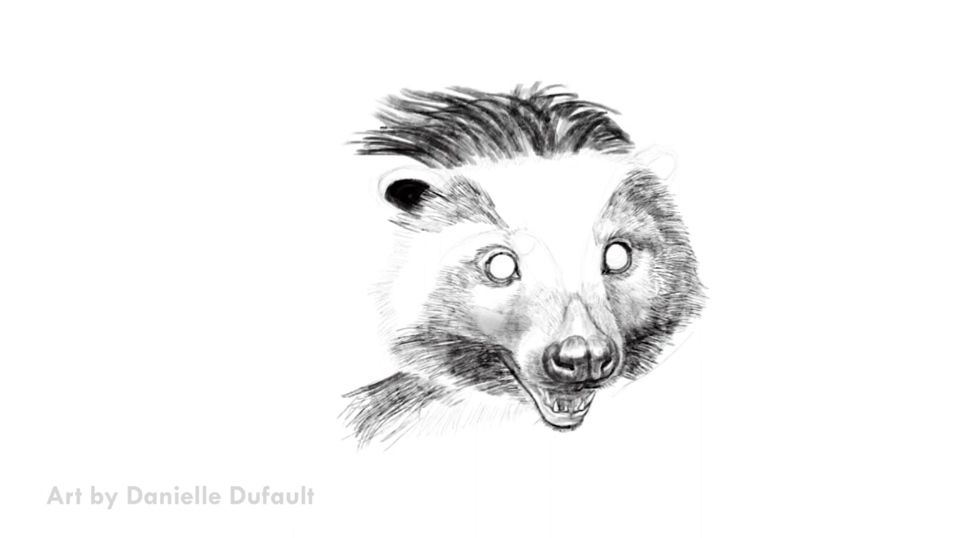
# - Darken the lower-left neck fur and add small dark strokes below and near the mouth
pyautogui.moveTo(400, 377); pyautogui.dragTo(348, 360)
pyautogui.moveTo(463, 418)
pyautogui.mouseDown()
pyautogui.moveTo(403, 377)
pyautogui.moveTo(389, 405)
pyautogui.moveTo(426, 400)
pyautogui.mouseUp()
pyautogui.moveTo(507, 416); pyautogui.dragTo(437, 390)
pyautogui.moveTo(539, 405)
pyautogui.mouseDown()
pyautogui.moveTo(468, 381)
pyautogui.moveTo(521, 394)
pyautogui.mouseUp()
pyautogui.moveTo(505, 379); pyautogui.dragTo(444, 342)
pyautogui.moveTo(526, 415)
pyautogui.mouseDown()
pyautogui.moveTo(495, 403)
pyautogui.moveTo(507, 397)
pyautogui.mouseUp()
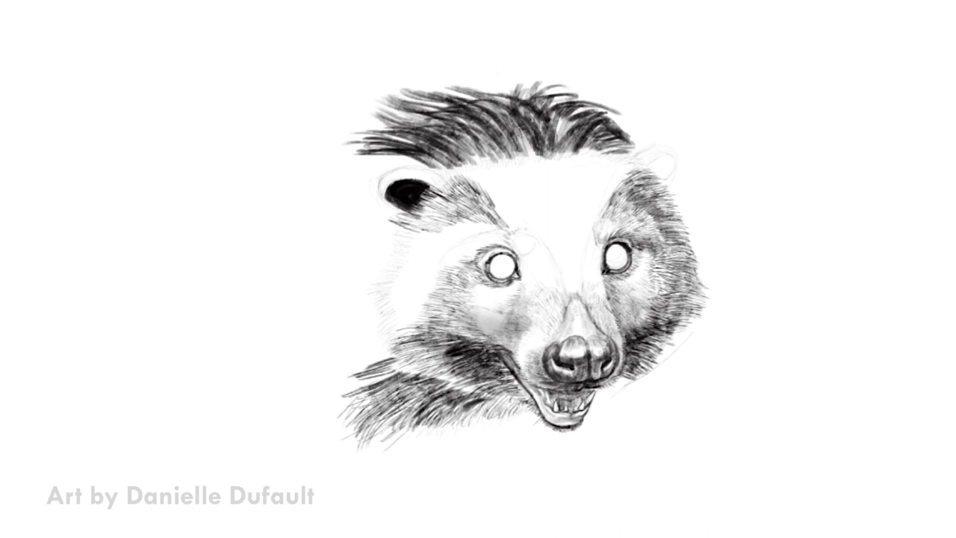
pyautogui.moveTo(593, 386)
pyautogui.mouseDown()
pyautogui.moveTo(584, 394)
pyautogui.moveTo(558, 385)
pyautogui.mouseUp()
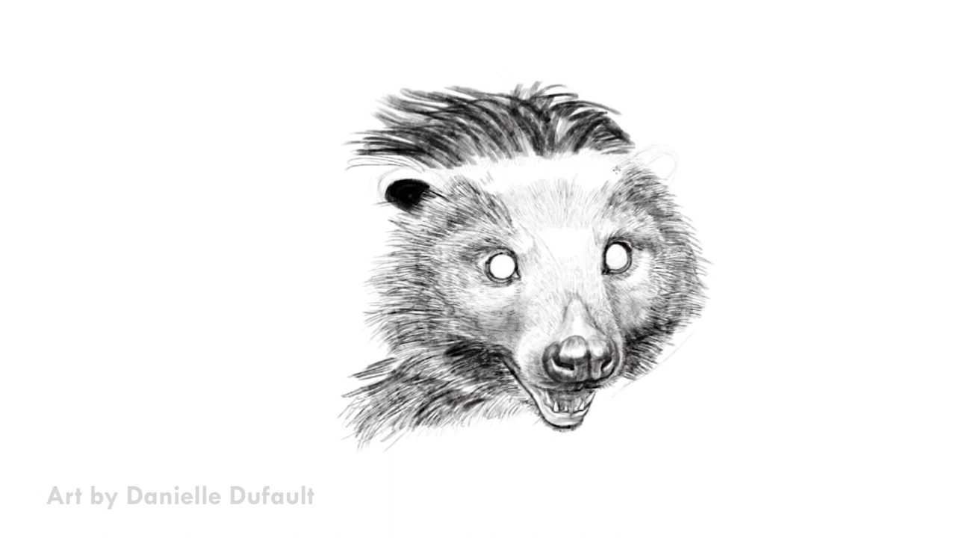
# - Hatch darker pencil fur strokes across the forehead and start filling the right ear black
pyautogui.moveTo(603, 190)
pyautogui.mouseDown()
pyautogui.moveTo(500, 178)
pyautogui.moveTo(474, 195)
pyautogui.moveTo(539, 158)
pyautogui.moveTo(596, 166)
pyautogui.moveTo(568, 176)
pyautogui.moveTo(571, 185)
pyautogui.moveTo(538, 176)
pyautogui.mouseUp()
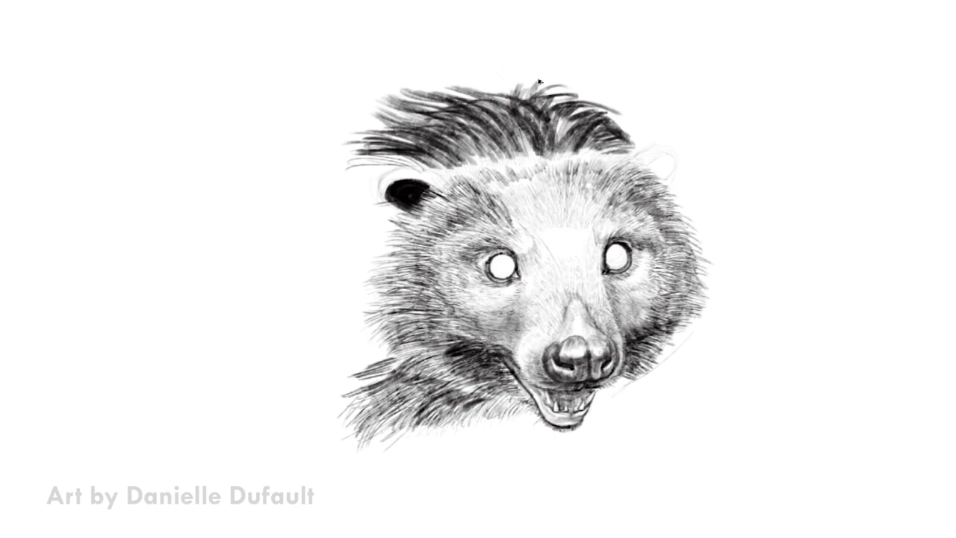
pyautogui.moveTo(602, 196)
pyautogui.mouseDown()
pyautogui.moveTo(541, 180)
pyautogui.moveTo(487, 203)
pyautogui.mouseUp()
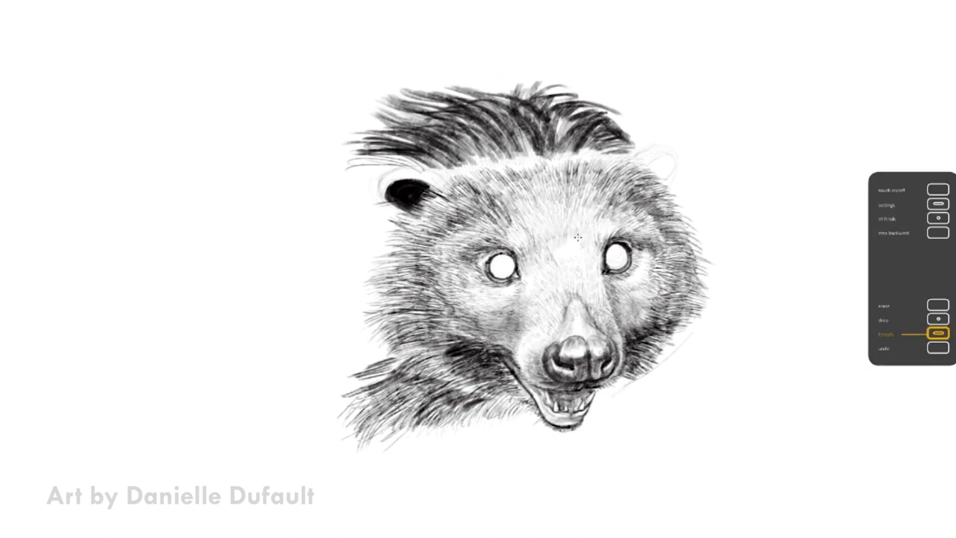
pyautogui.moveTo(657, 170); pyautogui.dragTo(661, 178)
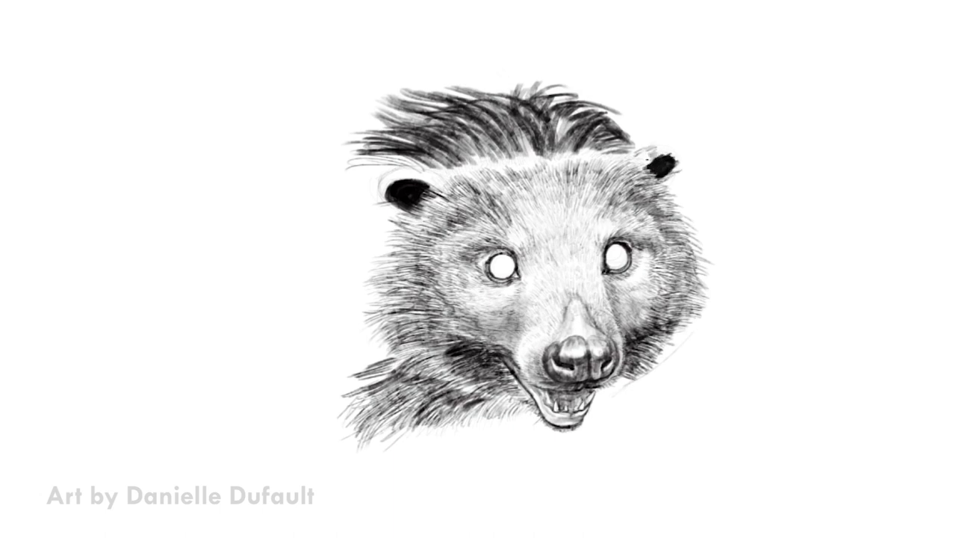
# - Paint dark fur above the right ear and across the forehead
pyautogui.moveTo(648, 134); pyautogui.dragTo(598, 153)
pyautogui.moveTo(628, 108); pyautogui.dragTo(496, 172)
pyautogui.moveTo(580, 135); pyautogui.dragTo(472, 171)
pyautogui.moveTo(619, 138); pyautogui.dragTo(564, 166)
pyautogui.moveTo(663, 136)
pyautogui.mouseDown()
pyautogui.moveTo(596, 166)
pyautogui.moveTo(569, 166)
pyautogui.mouseUp()
pyautogui.moveTo(575, 119); pyautogui.dragTo(552, 166)
pyautogui.moveTo(486, 143); pyautogui.dragTo(426, 185)
pyautogui.moveTo(535, 109); pyautogui.dragTo(467, 180)
# - Draw dark fur along the head top, faint forehead strokes, and small strokes by the left ear
pyautogui.moveTo(572, 94); pyautogui.dragTo(499, 146)
pyautogui.moveTo(586, 106); pyautogui.dragTo(553, 130)
pyautogui.moveTo(590, 90); pyautogui.dragTo(462, 100)
pyautogui.moveTo(489, 91); pyautogui.dragTo(354, 111)
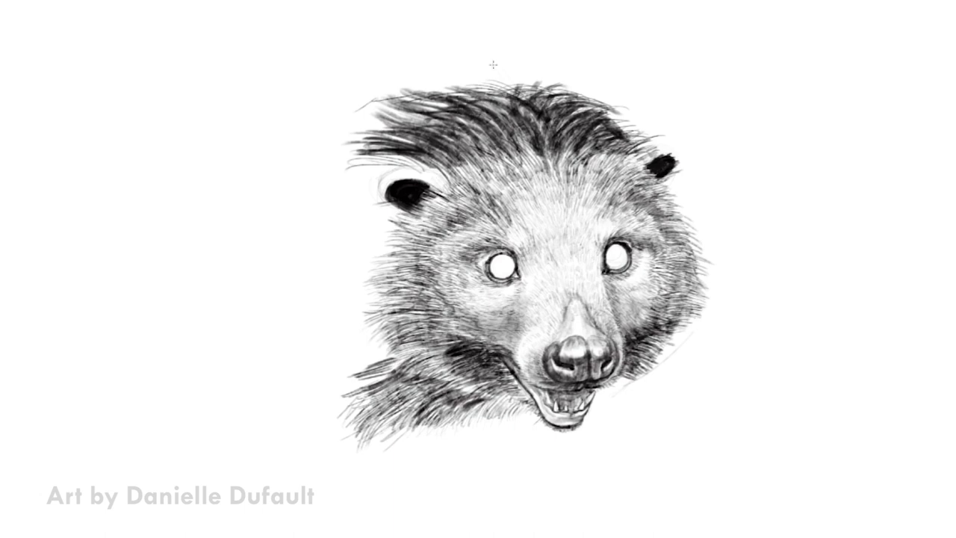
pyautogui.moveTo(457, 146); pyautogui.dragTo(416, 164)
pyautogui.moveTo(496, 139); pyautogui.dragTo(409, 150)
pyautogui.moveTo(508, 120)
pyautogui.mouseDown()
pyautogui.moveTo(391, 150)
pyautogui.moveTo(342, 176)
pyautogui.mouseUp()
pyautogui.moveTo(394, 182); pyautogui.dragTo(378, 190)
pyautogui.moveTo(435, 176); pyautogui.dragTo(388, 189)
pyautogui.moveTo(449, 160); pyautogui.dragTo(402, 187)
# - Draw long fur strands sweeping down from the right ear
pyautogui.moveTo(654, 147); pyautogui.dragTo(732, 131)
pyautogui.moveTo(627, 153)
pyautogui.mouseDown()
pyautogui.moveTo(680, 120)
pyautogui.moveTo(756, 191)
pyautogui.moveTo(780, 247)
pyautogui.mouseUp()
pyautogui.moveTo(687, 154); pyautogui.dragTo(777, 310)
pyautogui.moveTo(705, 171); pyautogui.dragTo(778, 323)
pyautogui.moveTo(680, 163)
pyautogui.mouseDown()
pyautogui.moveTo(739, 202)
pyautogui.moveTo(742, 139)
pyautogui.mouseUp()
pyautogui.moveTo(681, 172); pyautogui.dragTo(740, 257)
pyautogui.moveTo(743, 227); pyautogui.dragTo(755, 290)
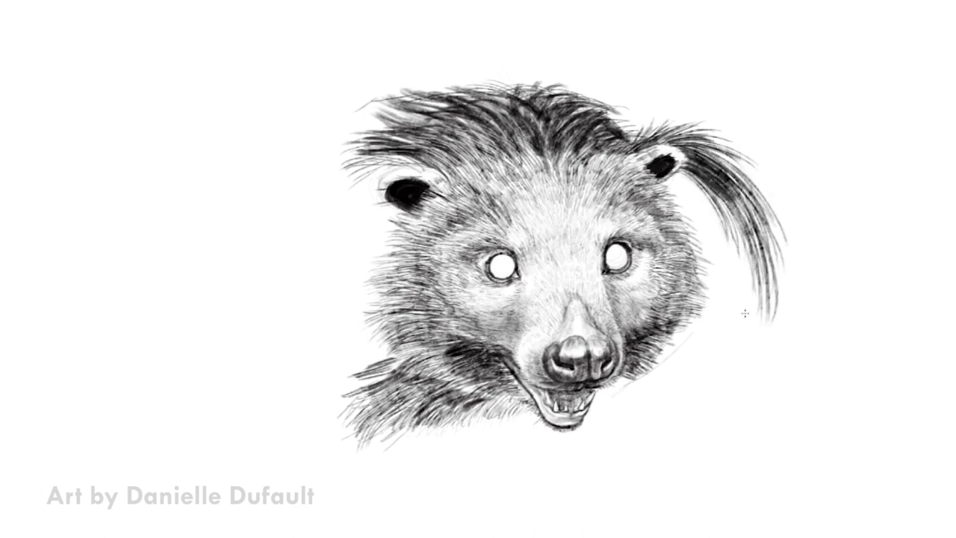
pyautogui.moveTo(730, 212); pyautogui.dragTo(766, 336)
pyautogui.moveTo(662, 187); pyautogui.dragTo(717, 254)
pyautogui.moveTo(683, 217); pyautogui.dragTo(717, 274)
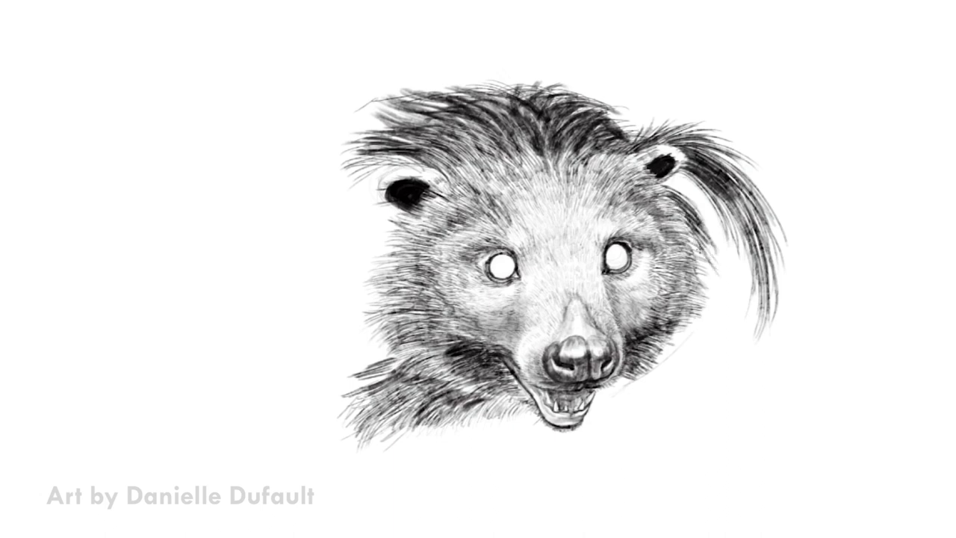
# - Thicken the right-ear tuft and darken small fur strokes on the right cheek
pyautogui.moveTo(690, 241); pyautogui.dragTo(717, 289)
pyautogui.moveTo(697, 259); pyautogui.dragTo(709, 329)
pyautogui.moveTo(663, 177)
pyautogui.mouseDown()
pyautogui.moveTo(718, 233)
pyautogui.moveTo(708, 223)
pyautogui.moveTo(744, 240)
pyautogui.mouseUp()
pyautogui.moveTo(706, 177)
pyautogui.mouseDown()
pyautogui.moveTo(765, 290)
pyautogui.moveTo(764, 277)
pyautogui.mouseUp()
pyautogui.moveTo(715, 175); pyautogui.dragTo(759, 220)
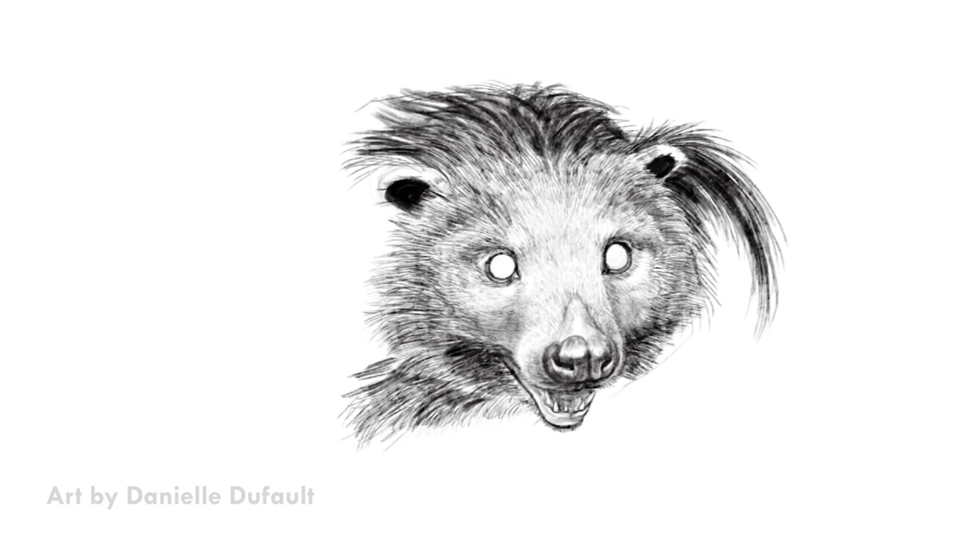
pyautogui.moveTo(703, 299); pyautogui.dragTo(679, 319)
pyautogui.moveTo(705, 280); pyautogui.dragTo(692, 306)
pyautogui.moveTo(718, 279); pyautogui.dragTo(697, 305)
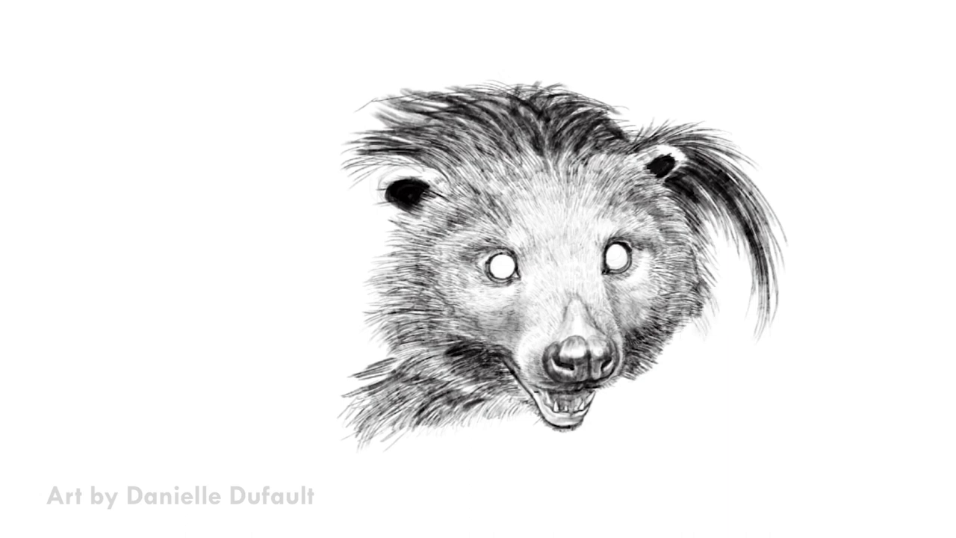
# - Paint dark fine fur along the left ear and down the left cheek edge
pyautogui.moveTo(403, 224)
pyautogui.mouseDown()
pyautogui.moveTo(340, 221)
pyautogui.moveTo(326, 211)
pyautogui.moveTo(326, 186)
pyautogui.moveTo(340, 263)
pyautogui.moveTo(329, 295)
pyautogui.mouseUp()
pyautogui.moveTo(388, 270); pyautogui.dragTo(295, 332)
pyautogui.moveTo(359, 298)
pyautogui.mouseDown()
pyautogui.moveTo(302, 351)
pyautogui.moveTo(336, 332)
pyautogui.moveTo(310, 357)
pyautogui.mouseUp()
pyautogui.moveTo(366, 273); pyautogui.dragTo(293, 327)
pyautogui.moveTo(381, 258); pyautogui.dragTo(299, 291)
pyautogui.moveTo(351, 258); pyautogui.dragTo(287, 325)
pyautogui.moveTo(361, 231); pyautogui.dragTo(298, 295)
pyautogui.moveTo(403, 224); pyautogui.dragTo(306, 272)
pyautogui.moveTo(356, 228); pyautogui.dragTo(310, 261)
pyautogui.moveTo(389, 191)
pyautogui.mouseDown()
pyautogui.moveTo(340, 216)
pyautogui.moveTo(312, 247)
pyautogui.mouseUp()
# - Build up the dark left cheek tuft, lighten parts of it, and add fur below
pyautogui.moveTo(356, 202)
pyautogui.mouseDown()
pyautogui.moveTo(318, 283)
pyautogui.moveTo(306, 284)
pyautogui.mouseUp()
pyautogui.moveTo(388, 201)
pyautogui.mouseDown()
pyautogui.moveTo(415, 222)
pyautogui.moveTo(317, 243)
pyautogui.moveTo(333, 254)
pyautogui.mouseUp()
pyautogui.moveTo(357, 221); pyautogui.dragTo(297, 325)
pyautogui.moveTo(332, 236)
pyautogui.mouseDown()
pyautogui.moveTo(325, 321)
pyautogui.moveTo(323, 307)
pyautogui.mouseUp()
pyautogui.moveTo(361, 213)
pyautogui.mouseDown()
pyautogui.moveTo(311, 321)
pyautogui.moveTo(325, 261)
pyautogui.moveTo(303, 266)
pyautogui.mouseUp()
pyautogui.moveTo(410, 220); pyautogui.dragTo(363, 296)
pyautogui.moveTo(402, 365); pyautogui.dragTo(375, 379)
pyautogui.moveTo(395, 348)
pyautogui.mouseDown()
pyautogui.moveTo(344, 366)
pyautogui.moveTo(322, 394)
pyautogui.moveTo(362, 355)
pyautogui.moveTo(455, 383)
pyautogui.mouseUp()
# - Darken fur around the left ear and refine the fur along the head top
pyautogui.moveTo(432, 177); pyautogui.dragTo(378, 183)
pyautogui.moveTo(422, 153); pyautogui.dragTo(333, 180)
pyautogui.moveTo(381, 157)
pyautogui.mouseDown()
pyautogui.moveTo(345, 175)
pyautogui.moveTo(369, 161)
pyautogui.mouseUp()
pyautogui.moveTo(369, 179); pyautogui.dragTo(315, 214)
pyautogui.moveTo(415, 162); pyautogui.dragTo(377, 175)
pyautogui.moveTo(413, 91); pyautogui.dragTo(355, 111)
pyautogui.moveTo(446, 105); pyautogui.dragTo(363, 128)
pyautogui.moveTo(526, 119); pyautogui.dragTo(462, 127)
pyautogui.moveTo(606, 118); pyautogui.dragTo(499, 136)
# - Touch up the fur at the top right of the head and near the left ear
pyautogui.press('b')
pyautogui.moveTo(638, 142)
pyautogui.mouseDown()
pyautogui.moveTo(605, 153)
pyautogui.moveTo(611, 118)
pyautogui.moveTo(590, 106)
pyautogui.mouseUp()
pyautogui.press('b')
pyautogui.moveTo(370, 187); pyautogui.dragTo(313, 217)
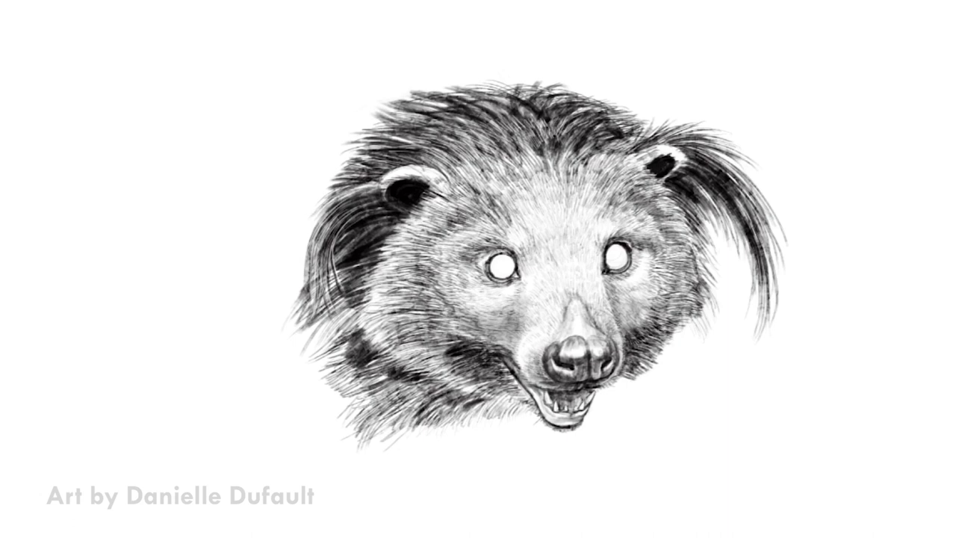
pyautogui.press('b')
pyautogui.moveTo(597, 149)
pyautogui.mouseDown()
pyautogui.moveTo(575, 139)
pyautogui.moveTo(550, 147)
pyautogui.mouseUp()
pyautogui.moveTo(642, 127); pyautogui.dragTo(607, 120)
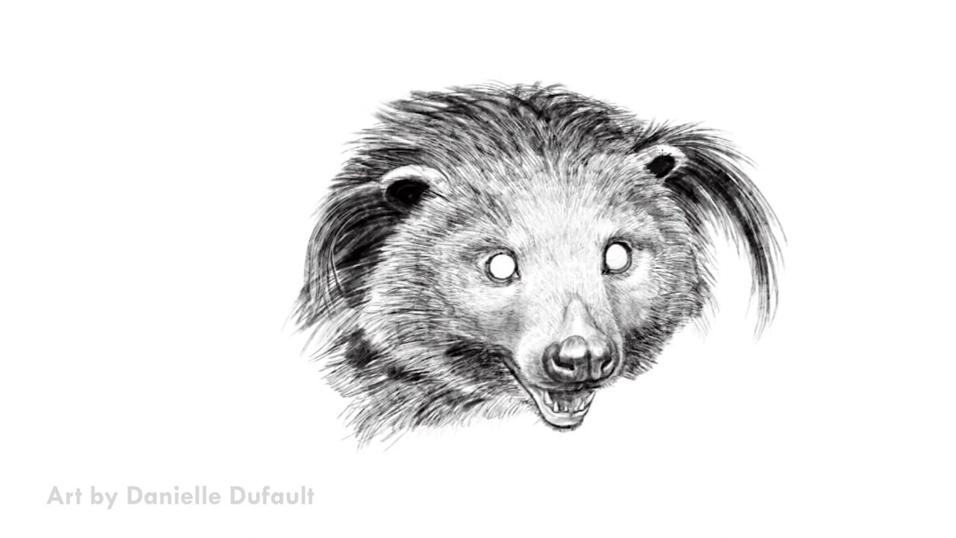
# - Darken the fur on the upper-left head around and beside the left ear
pyautogui.moveTo(453, 163)
pyautogui.mouseDown()
pyautogui.moveTo(417, 187)
pyautogui.moveTo(336, 185)
pyautogui.moveTo(310, 169)
pyautogui.mouseUp()
pyautogui.moveTo(389, 153); pyautogui.dragTo(318, 183)
pyautogui.moveTo(422, 136); pyautogui.dragTo(347, 158)
pyautogui.moveTo(448, 145); pyautogui.dragTo(410, 175)
pyautogui.moveTo(416, 131); pyautogui.dragTo(344, 149)
pyautogui.moveTo(351, 191)
pyautogui.mouseDown()
pyautogui.moveTo(305, 233)
pyautogui.moveTo(300, 215)
pyautogui.mouseUp()
pyautogui.moveTo(374, 175); pyautogui.dragTo(298, 214)
pyautogui.moveTo(385, 143); pyautogui.dragTo(329, 169)
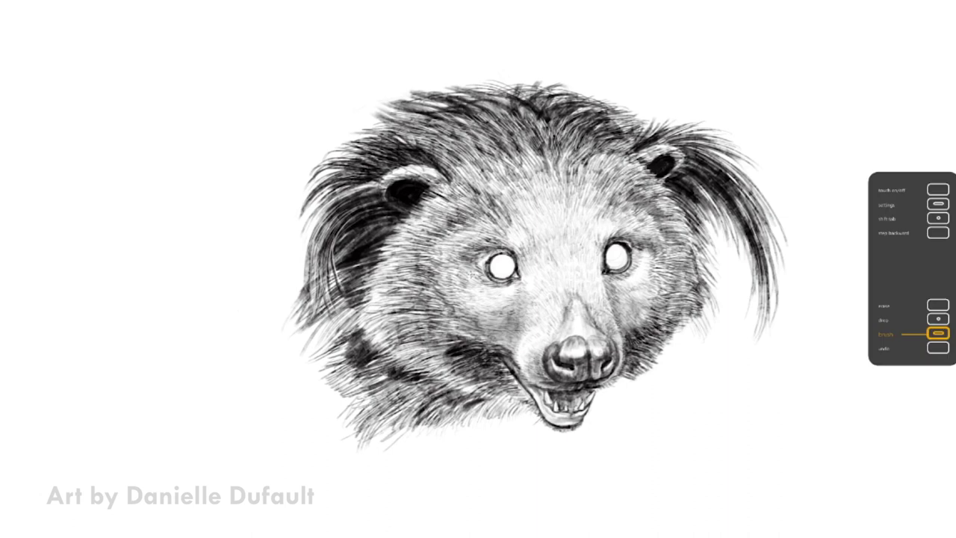
# - Darken the right jaw fur, shade both eyes grey, and compare via undo/redo
pyautogui.moveTo(670, 364); pyautogui.dragTo(595, 400)
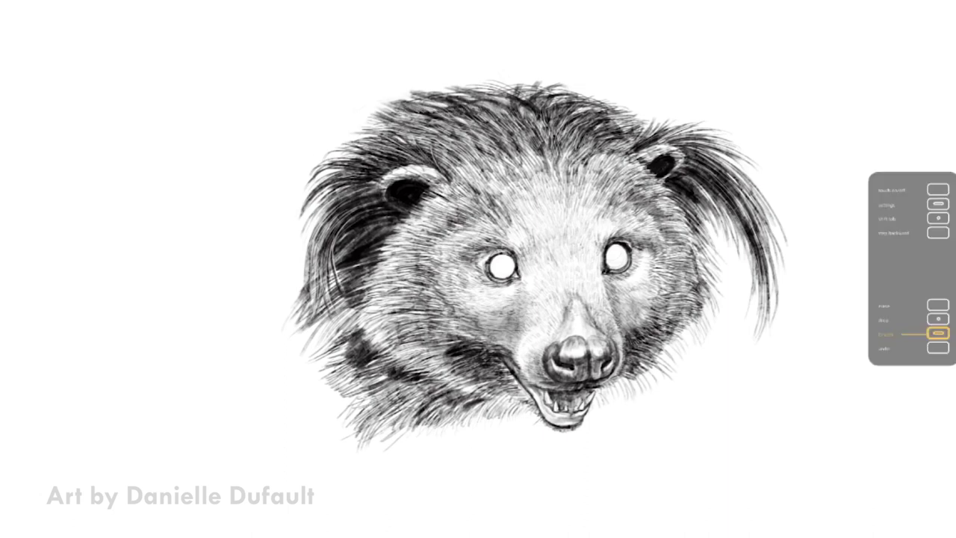
pyautogui.moveTo(611, 251); pyautogui.dragTo(622, 264)
pyautogui.moveTo(494, 257); pyautogui.dragTo(511, 273)
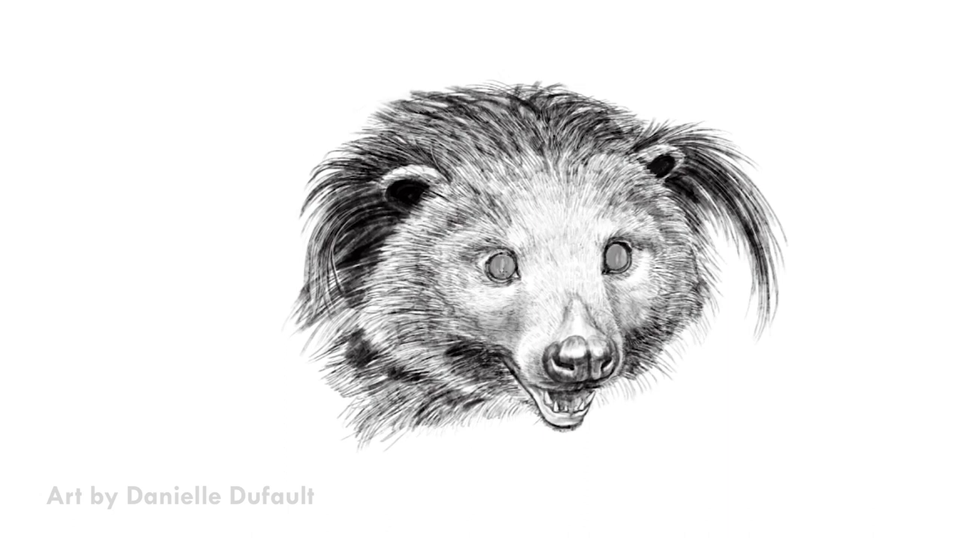
pyautogui.hotkey('ctrl', 'z')
pyautogui.hotkey('ctrl', 'z')
pyautogui.hotkey('ctrl', 'shift', 'z')
pyautogui.hotkey('ctrl', 'shift', 'z')
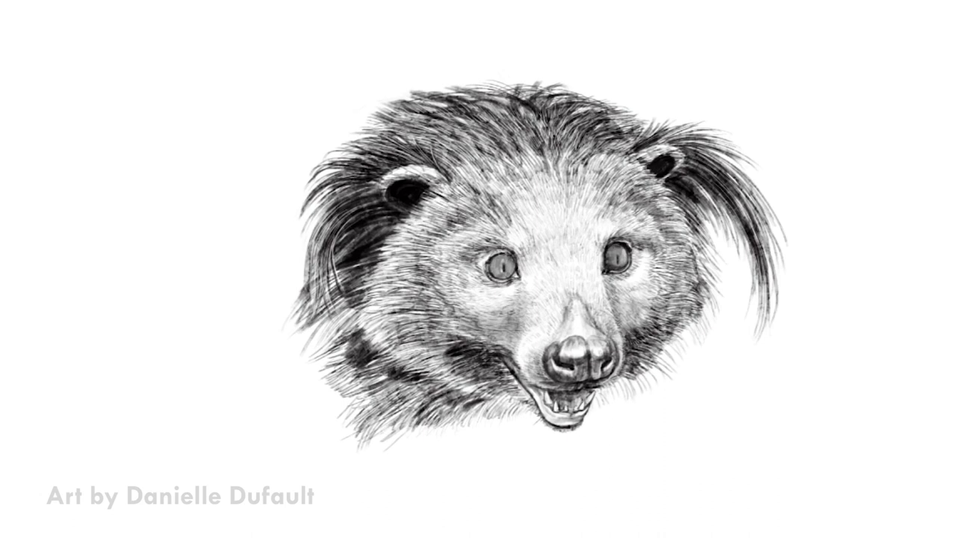
# - Adjust the brush size up and down with the bracket keys
pyautogui.press(']')
pyautogui.press('[')
pyautogui.press('[')
pyautogui.press('[')
pyautogui.press('[')
pyautogui.press('[')
pyautogui.press(']')
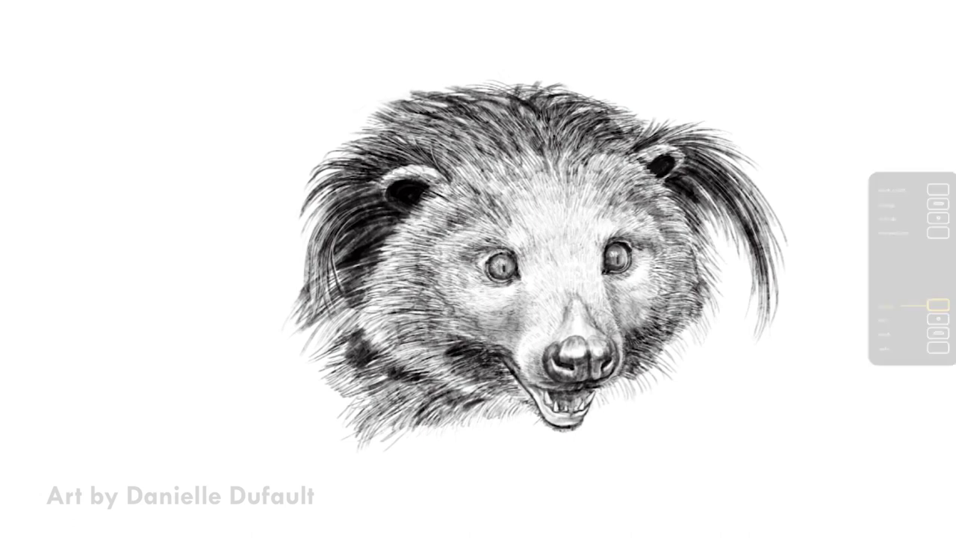
pyautogui.press(']')
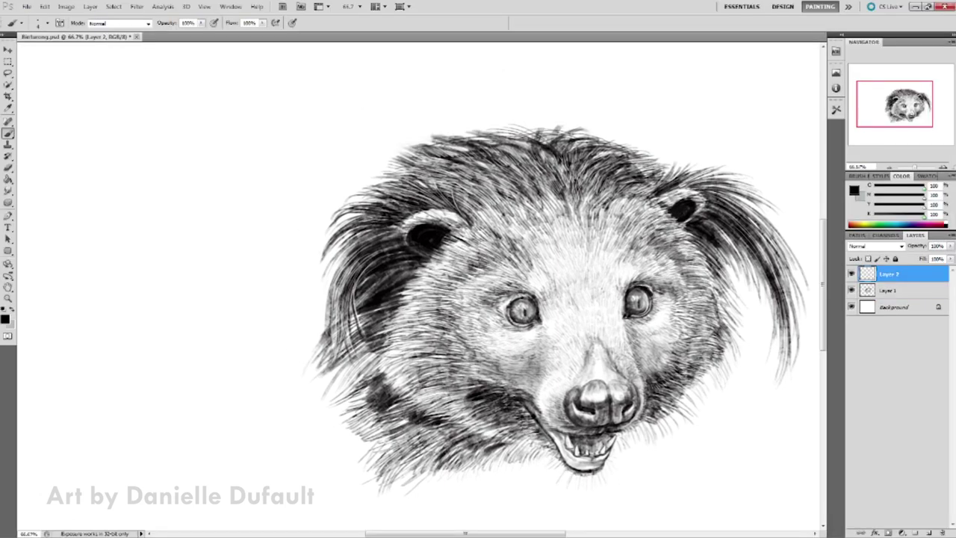
# - Undo the black test stroke, choose a fine preset brush, and draw a thin curved whisker
pyautogui.scroll(-2, 619, 432)
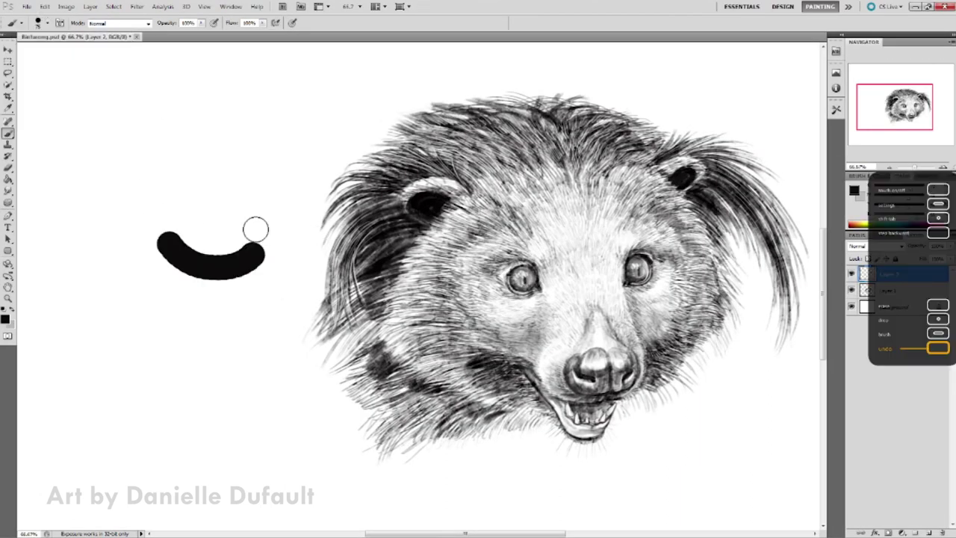
pyautogui.hotkey('ctrl', 'z')
pyautogui.click(38, 22)
pyautogui.click(35, 118)
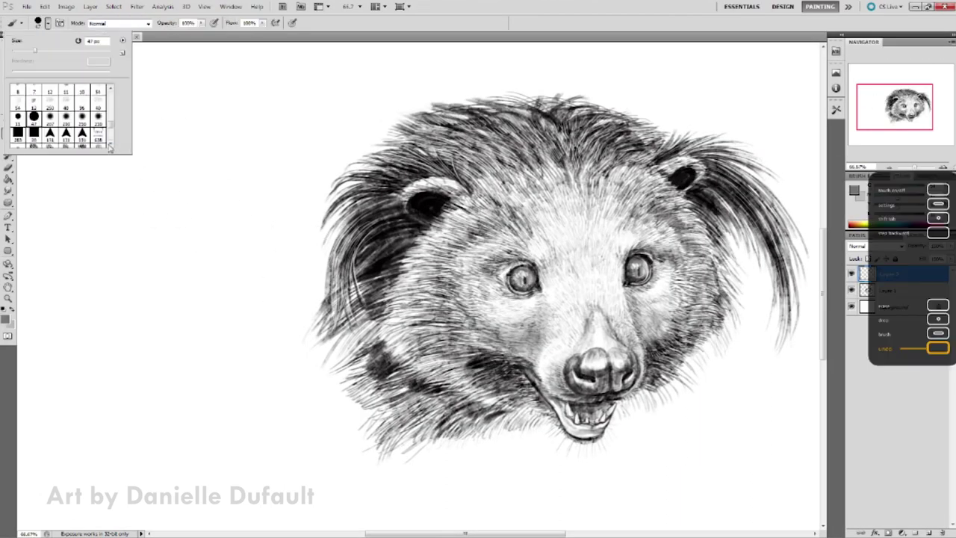
pyautogui.moveTo(180, 141); pyautogui.dragTo(306, 293)
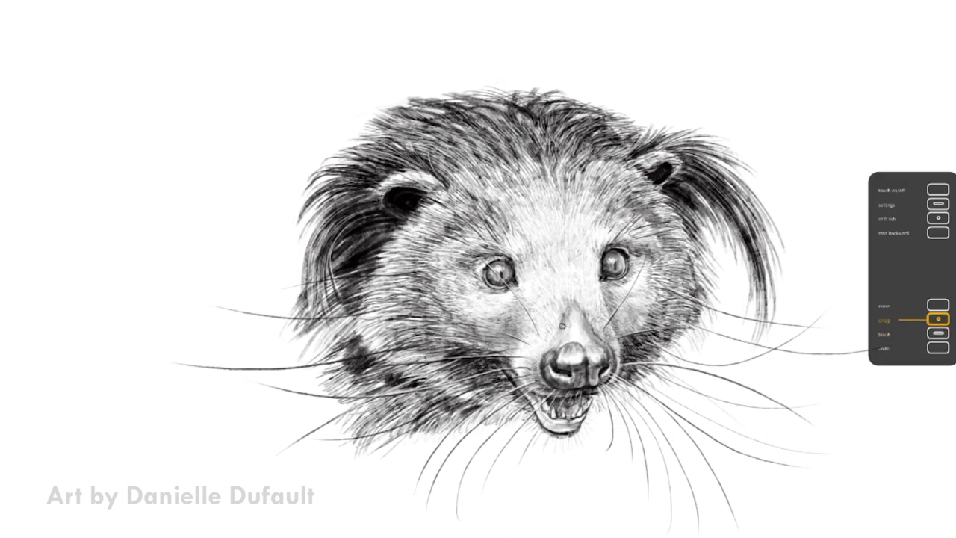
pyautogui.press('space')
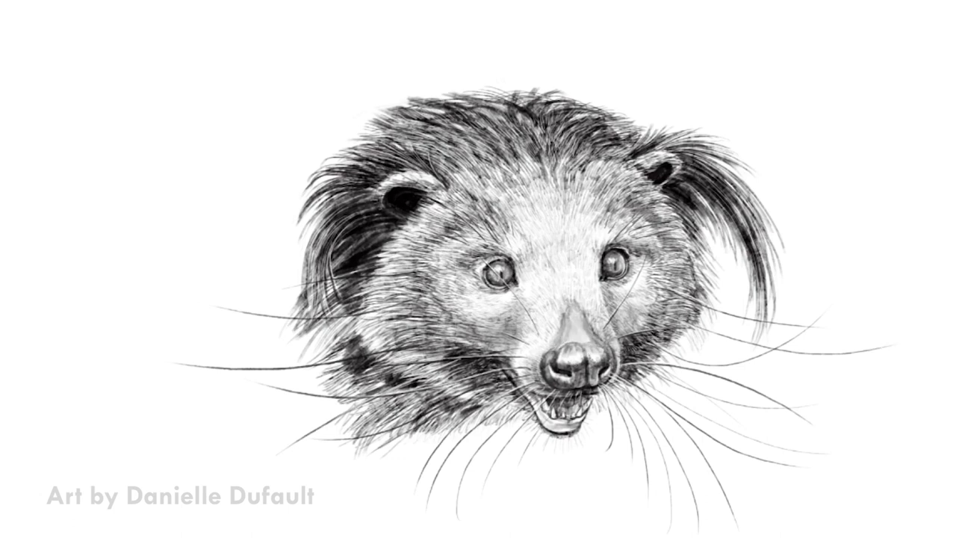
pyautogui.press('space')
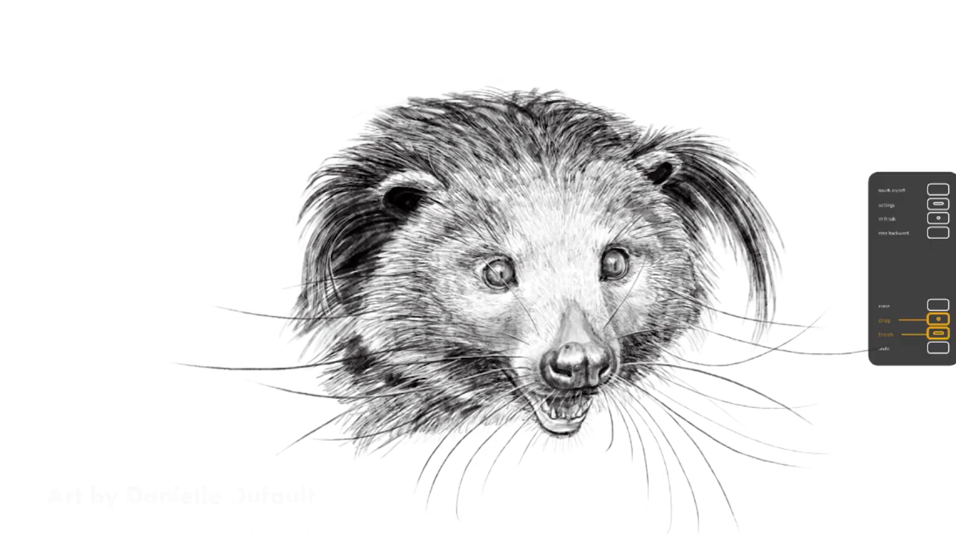
pyautogui.moveTo(664, 440); pyautogui.dragTo(634, 419)
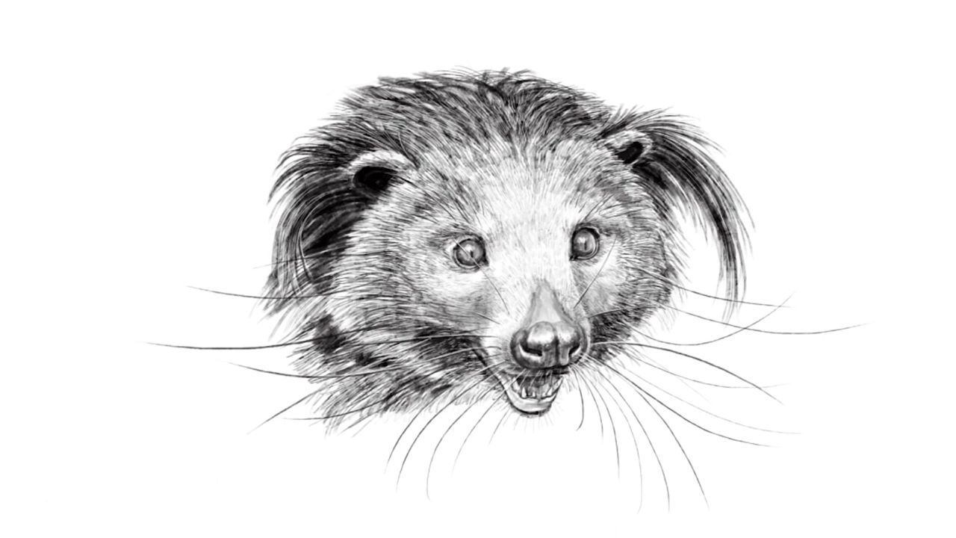